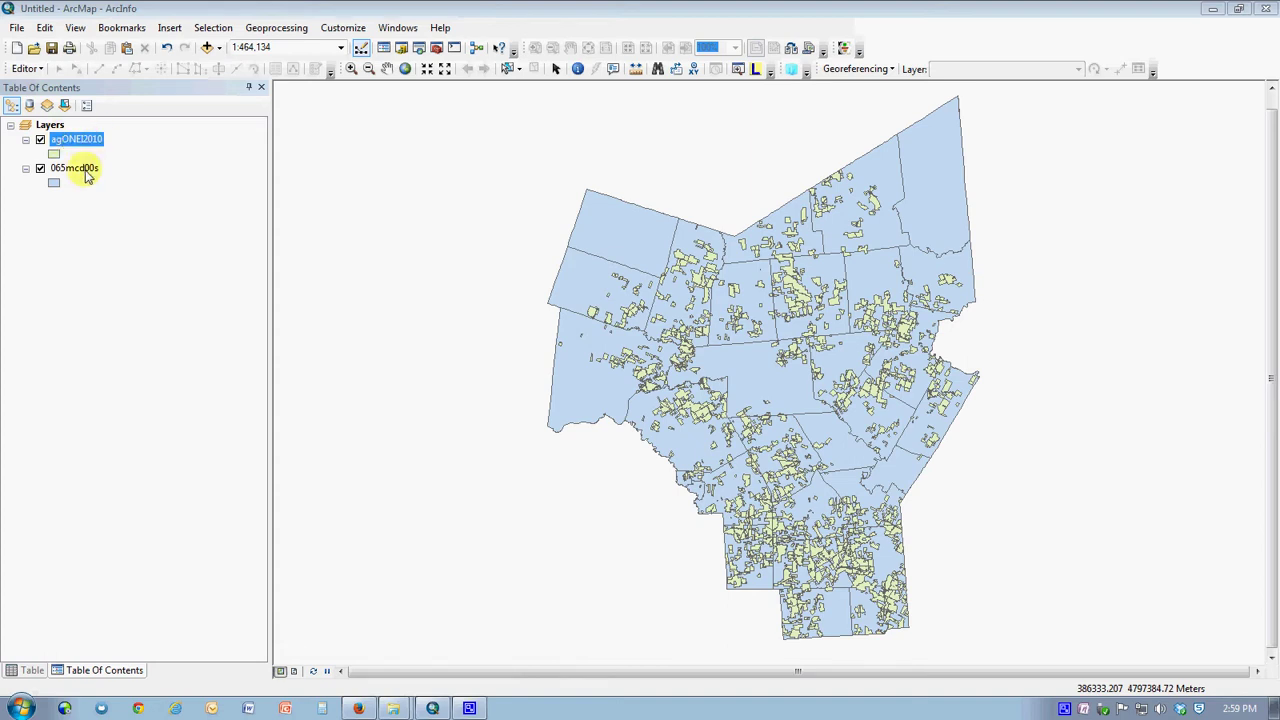
# Identify several town polygons in the 065mcd00s layer, including Forestport, Florence and Marshall, to examine their attributes
pyautogui.click(88, 168)
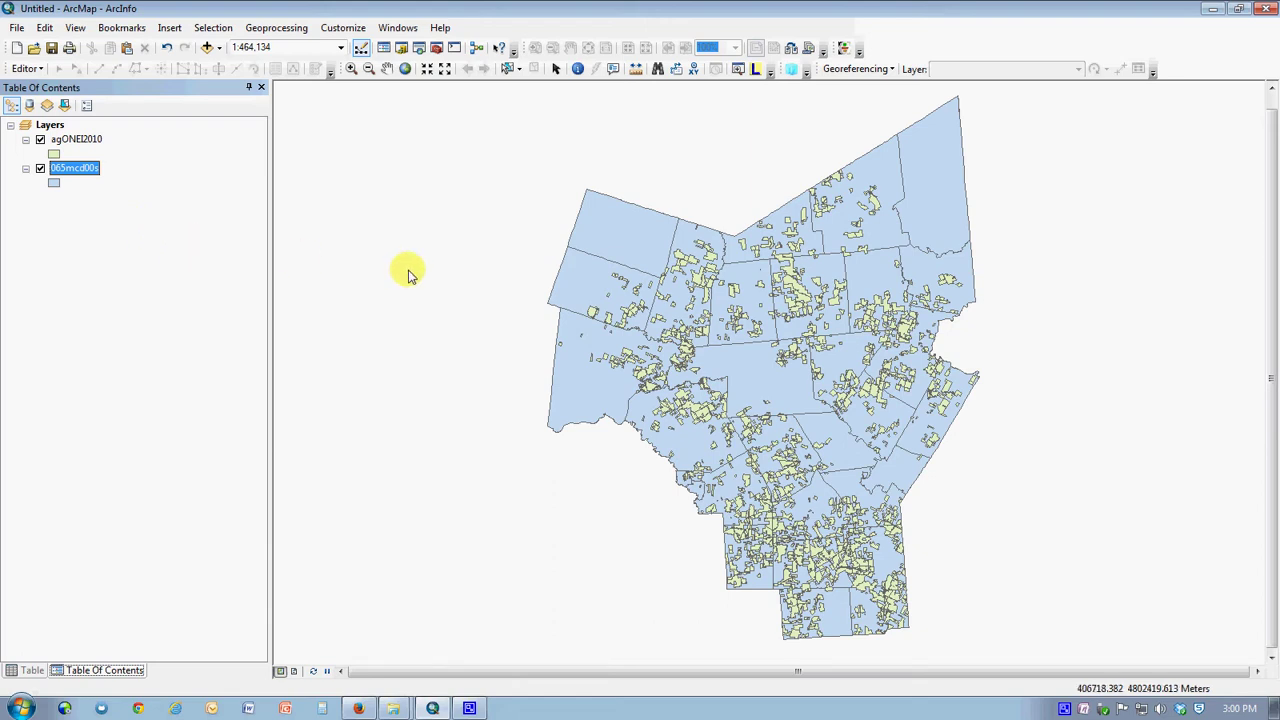
pyautogui.click(578, 70)
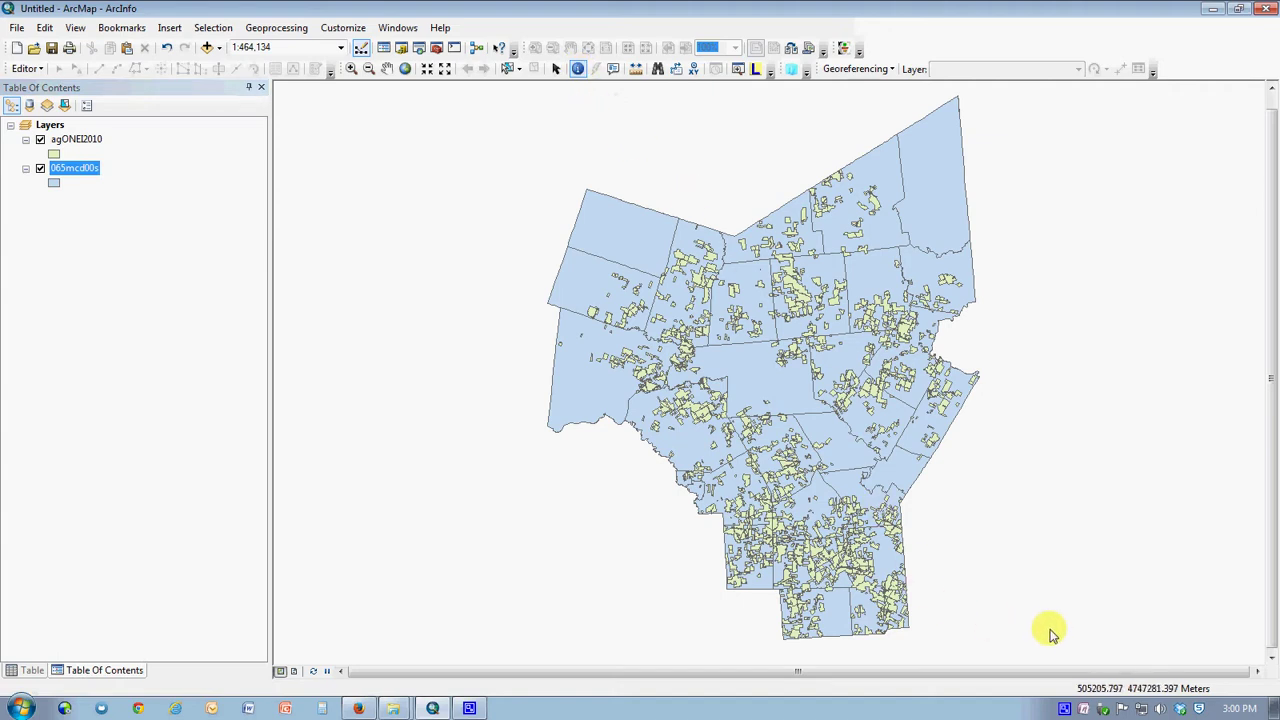
pyautogui.click(933, 187)
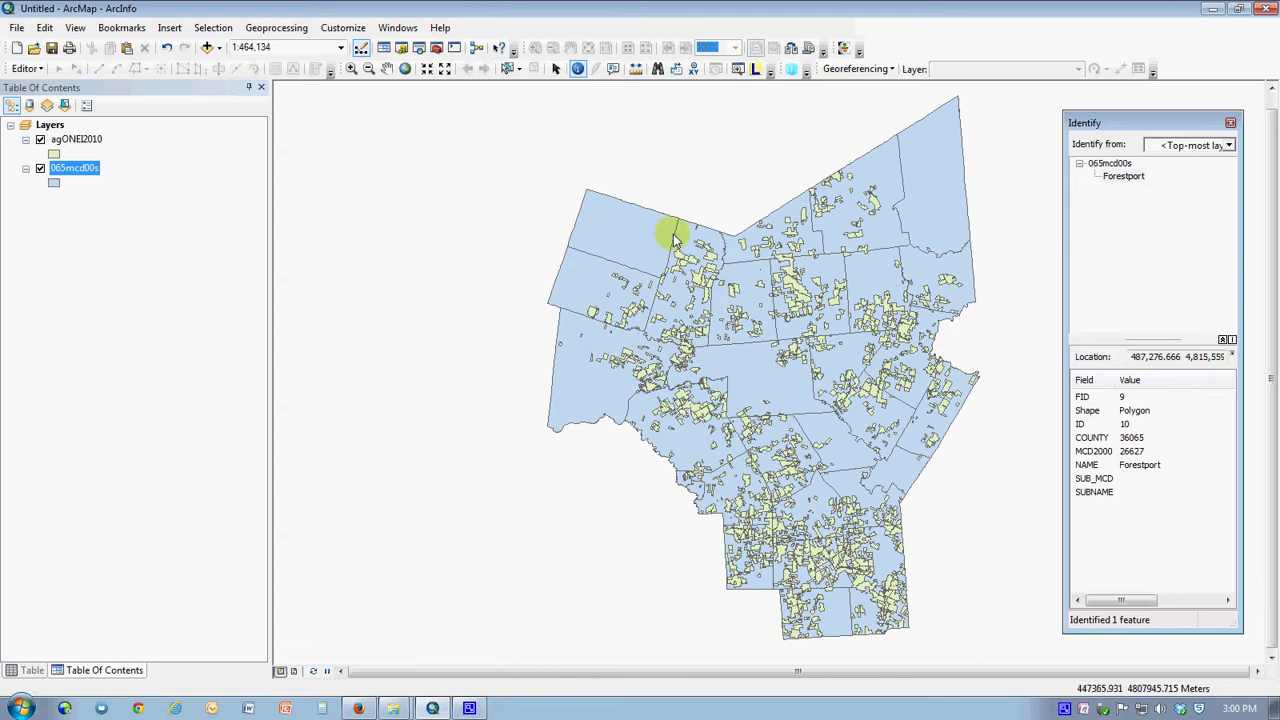
pyautogui.click(628, 231)
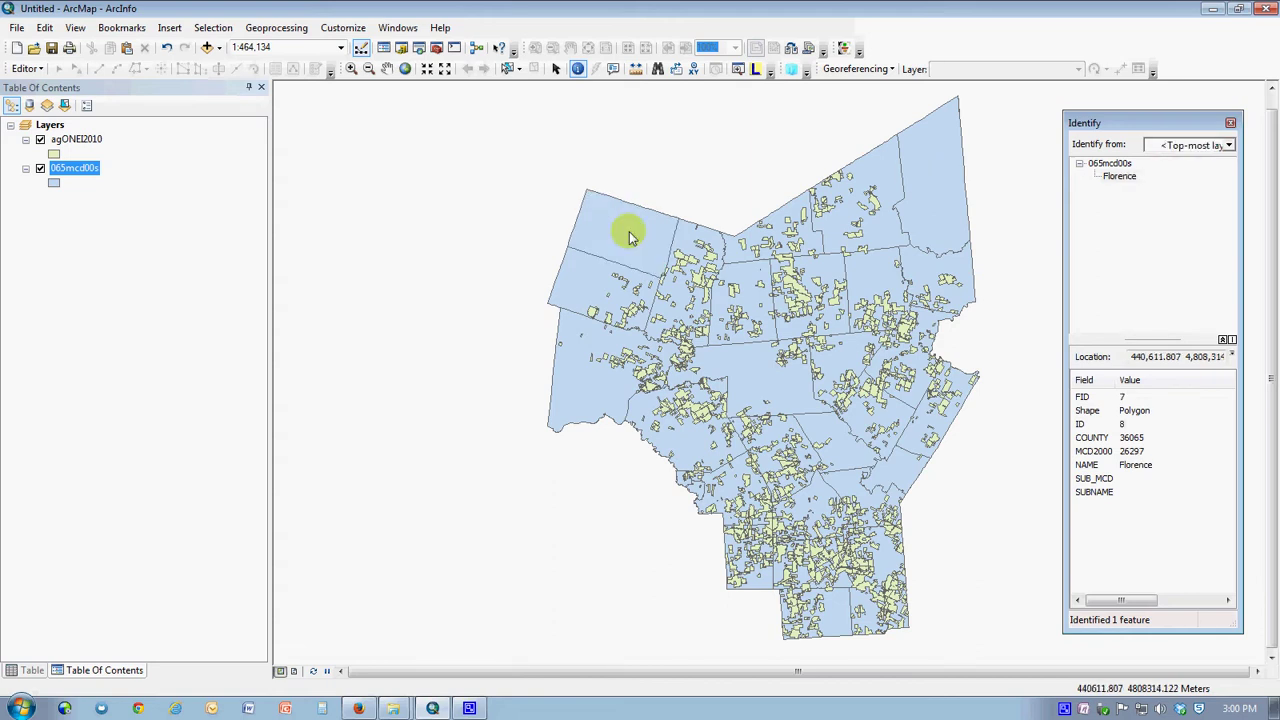
pyautogui.click(628, 231)
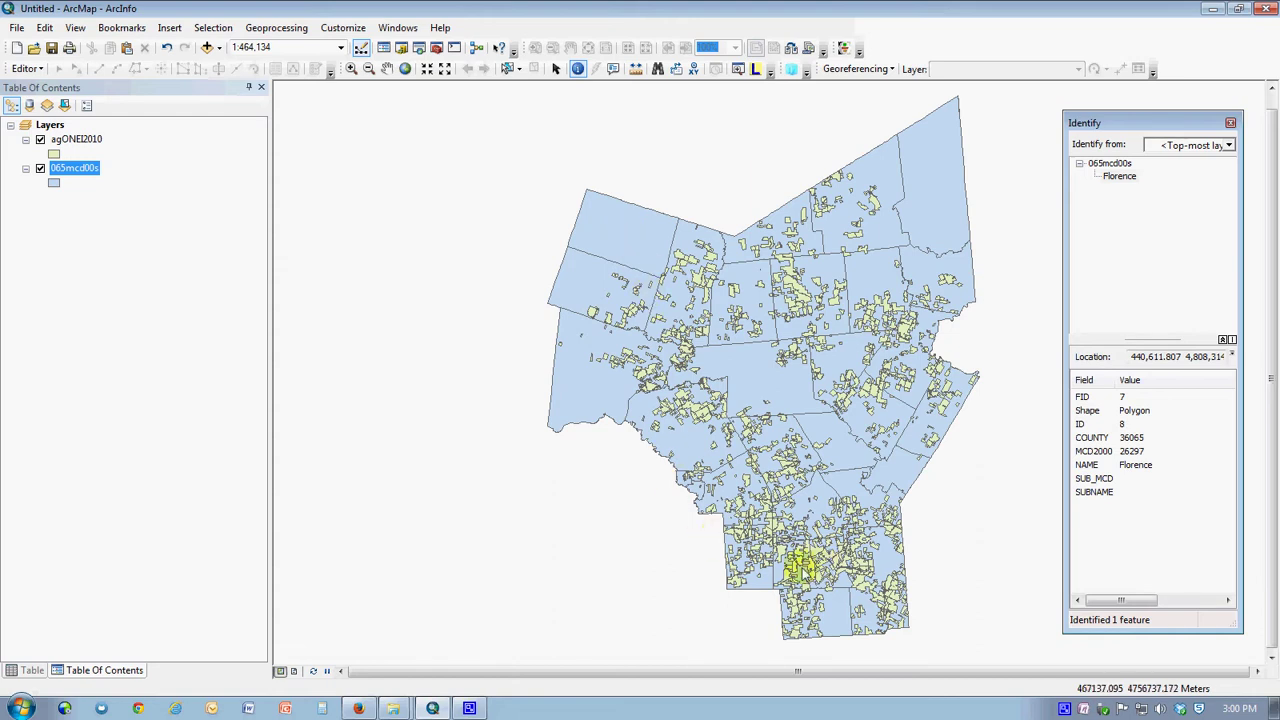
pyautogui.click(778, 575)
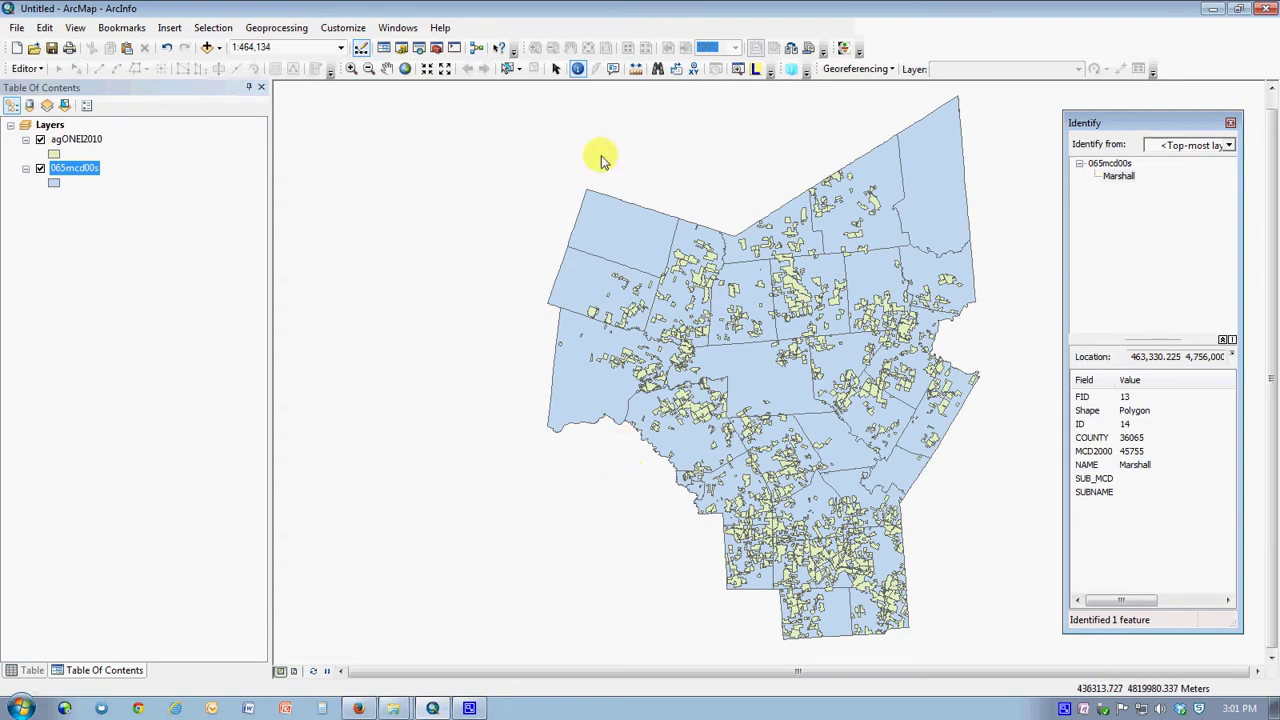
# Select the Deerfield polygon on the map and open the 065mcd00s attribute table, widened to show all its columns
pyautogui.click(508, 70)
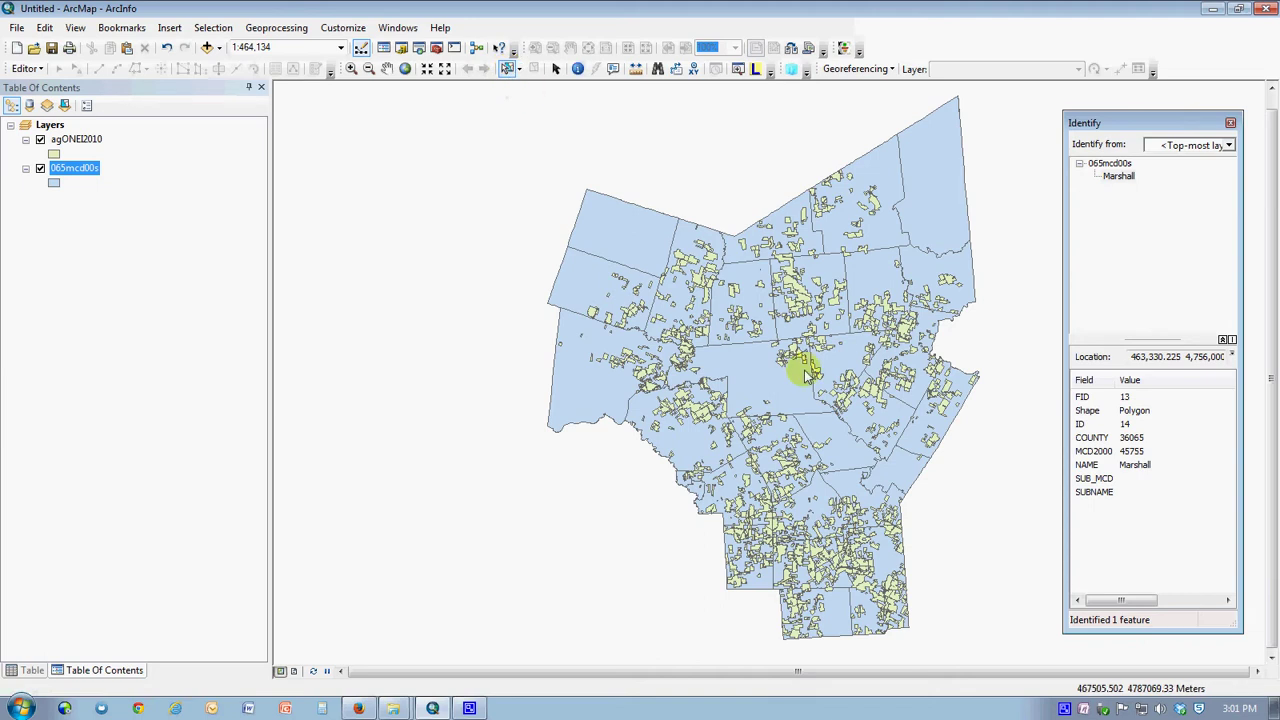
pyautogui.click(917, 436)
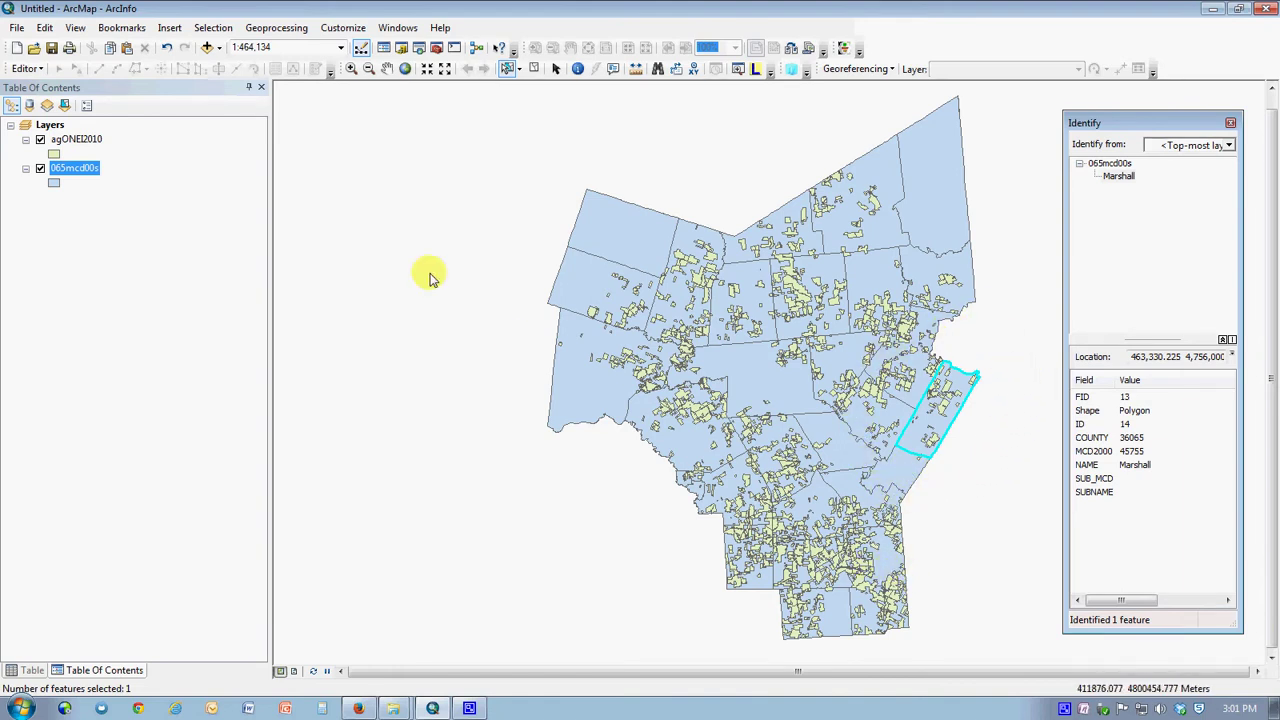
pyautogui.rightClick(84, 168)
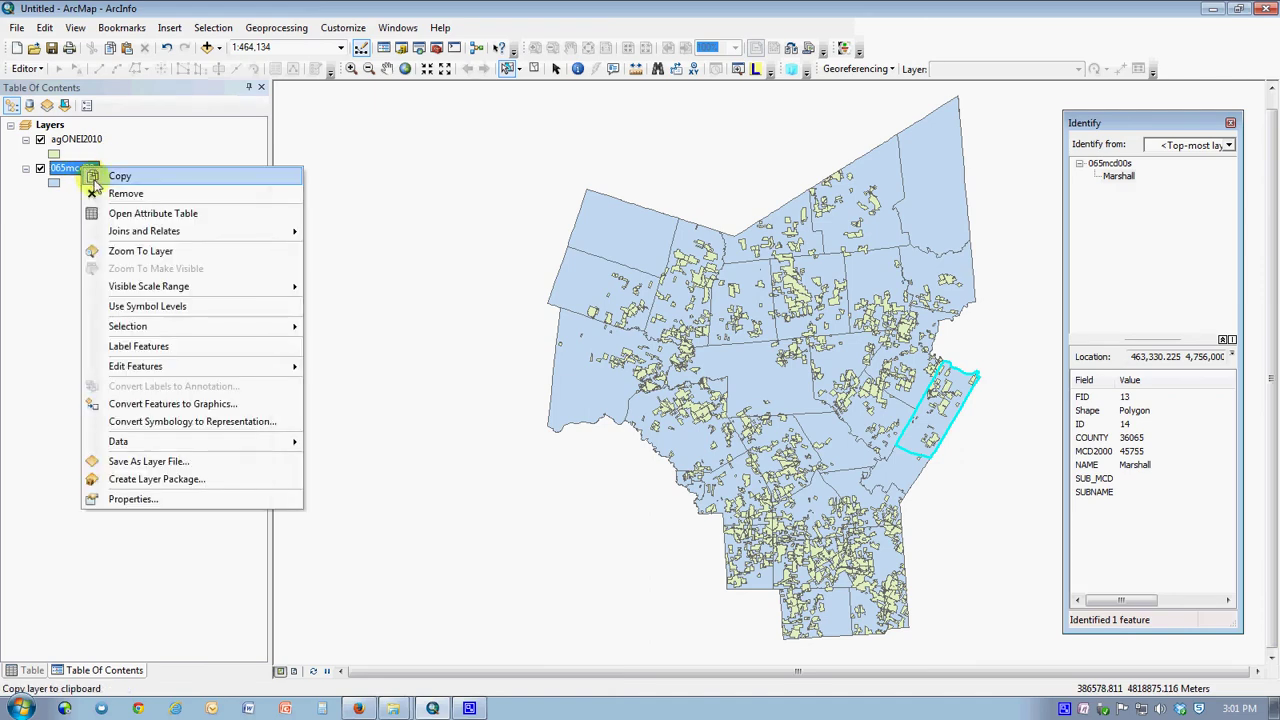
pyautogui.click(132, 215)
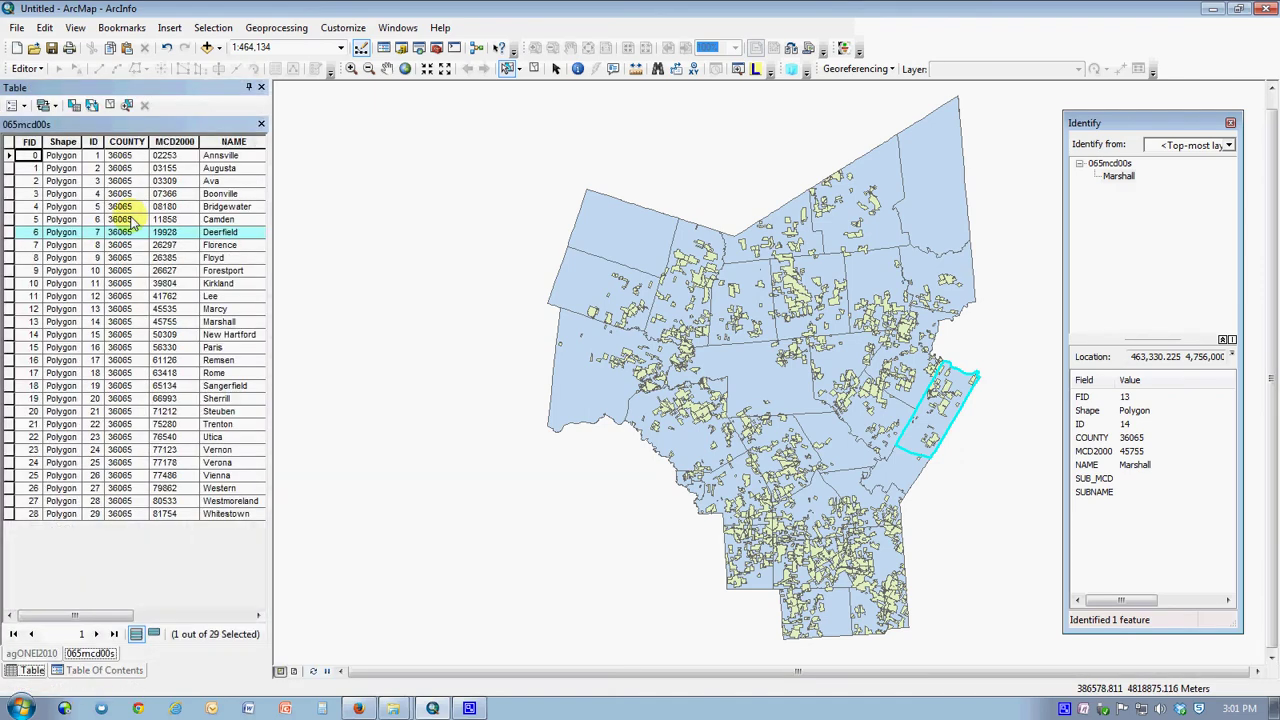
pyautogui.moveTo(267, 316); pyautogui.dragTo(508, 318)
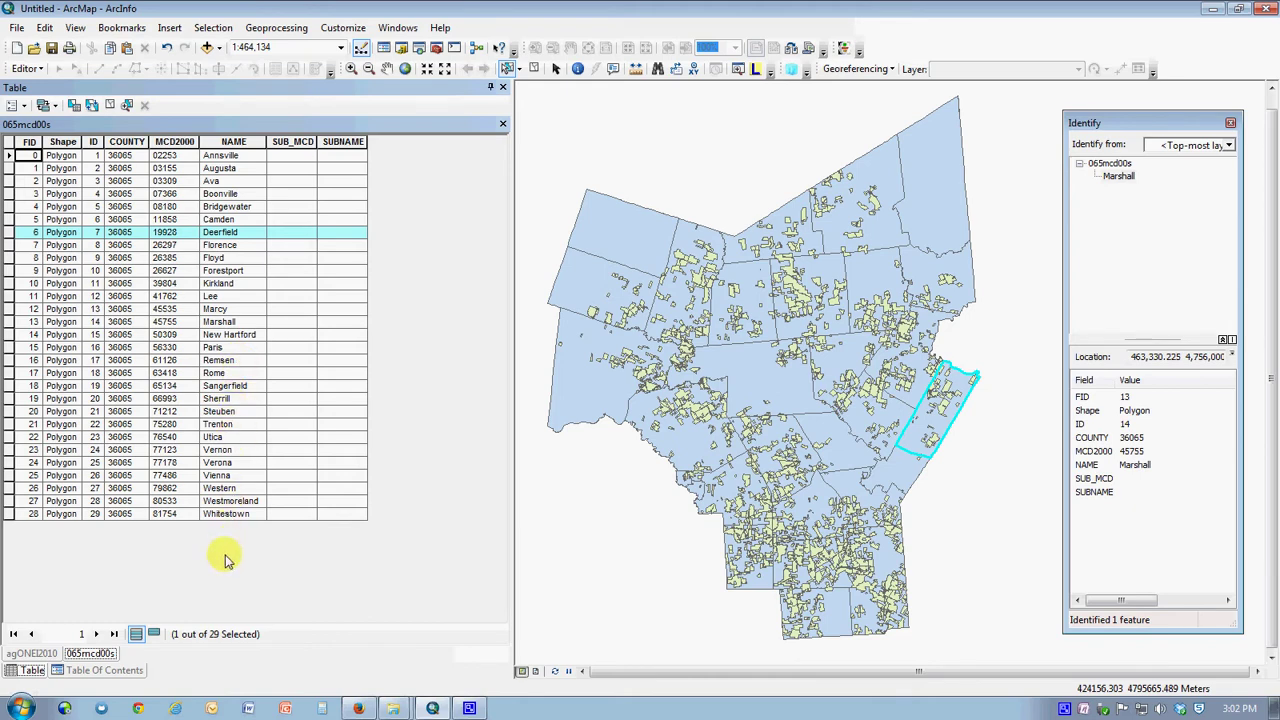
# Select the Vienna record in the attribute table, then narrow the table and return to the layer list
pyautogui.click(10, 476)
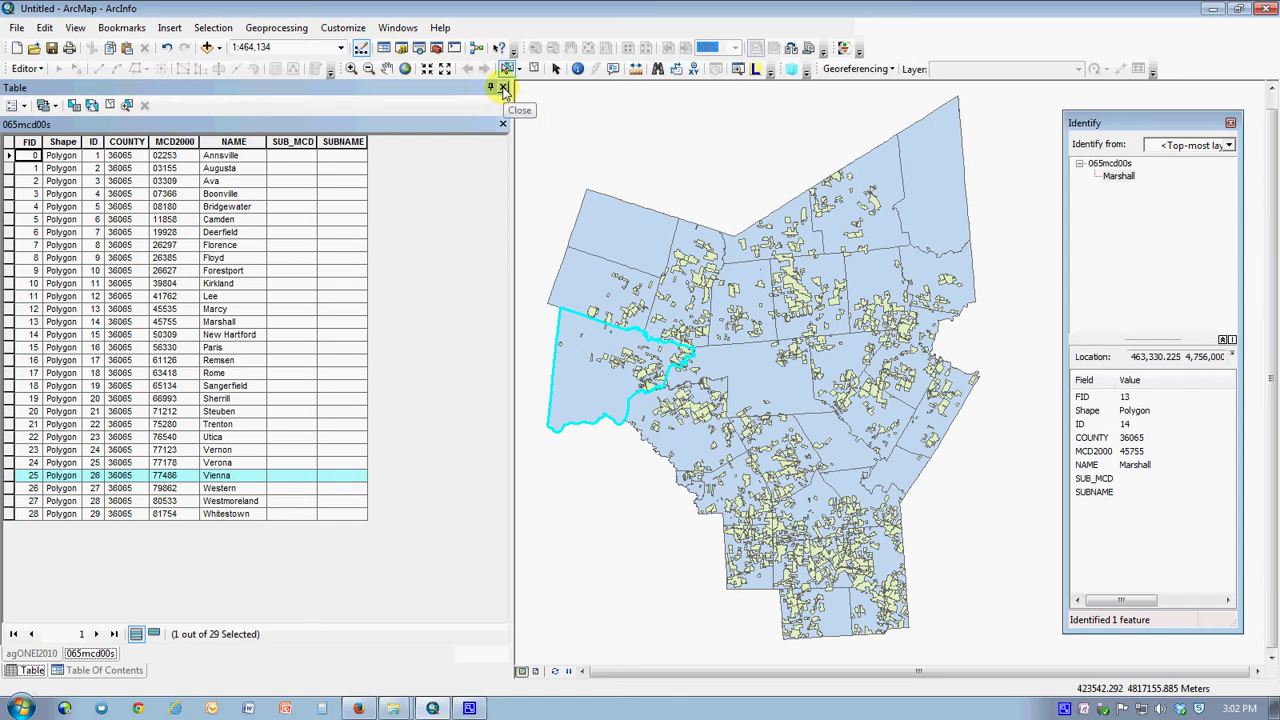
pyautogui.moveTo(385, 185); pyautogui.dragTo(276, 185)
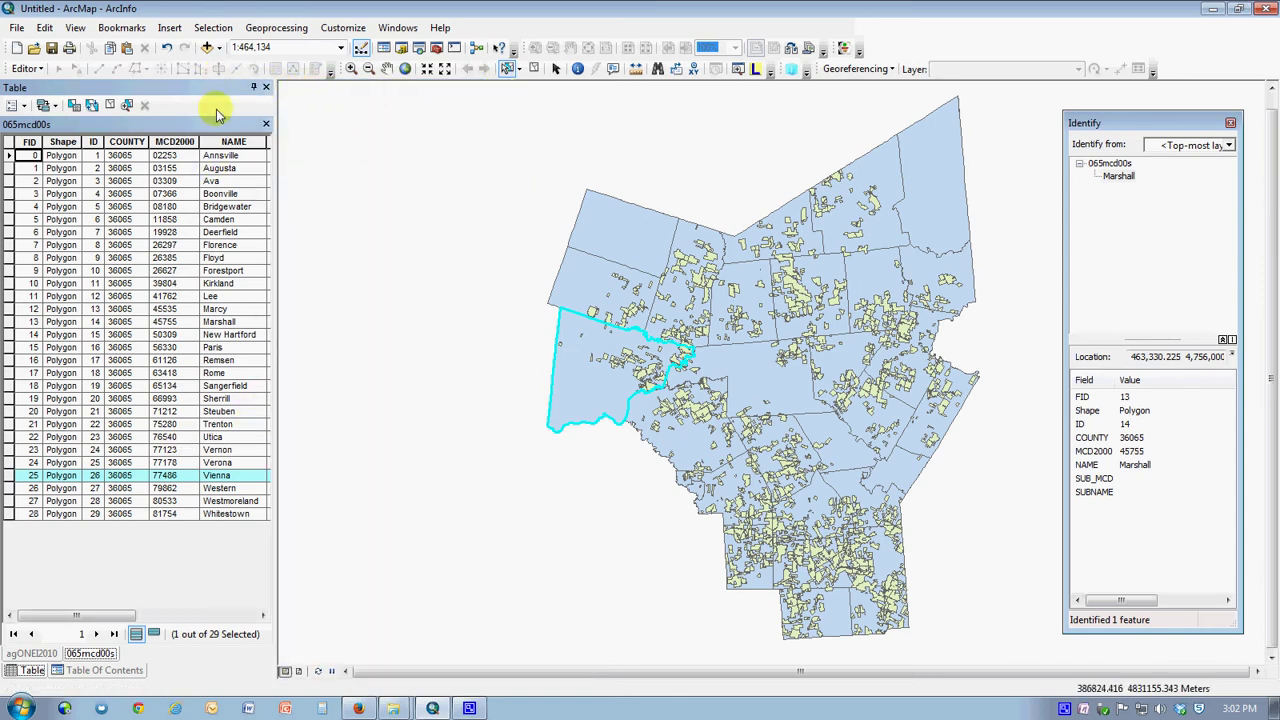
pyautogui.click(93, 671)
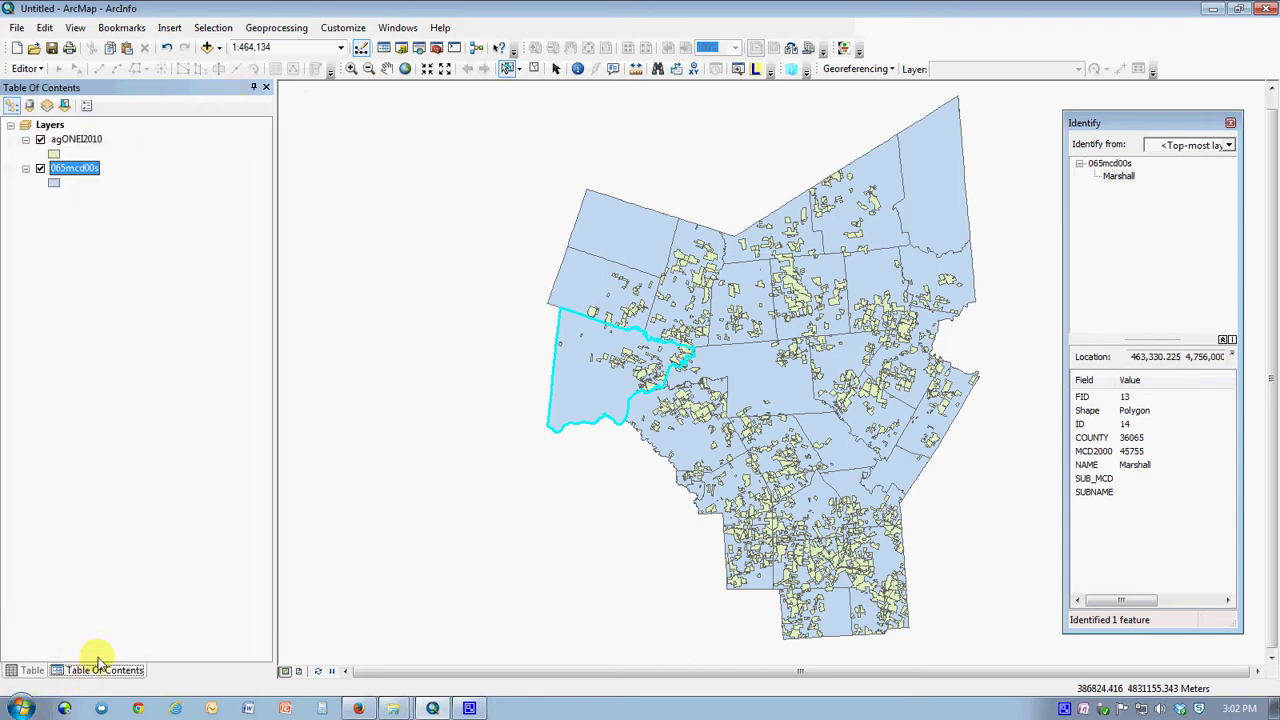
# Open the properties of the 065mcd00s layer and turn on feature labels based on the NAME field
pyautogui.rightClick(81, 172)
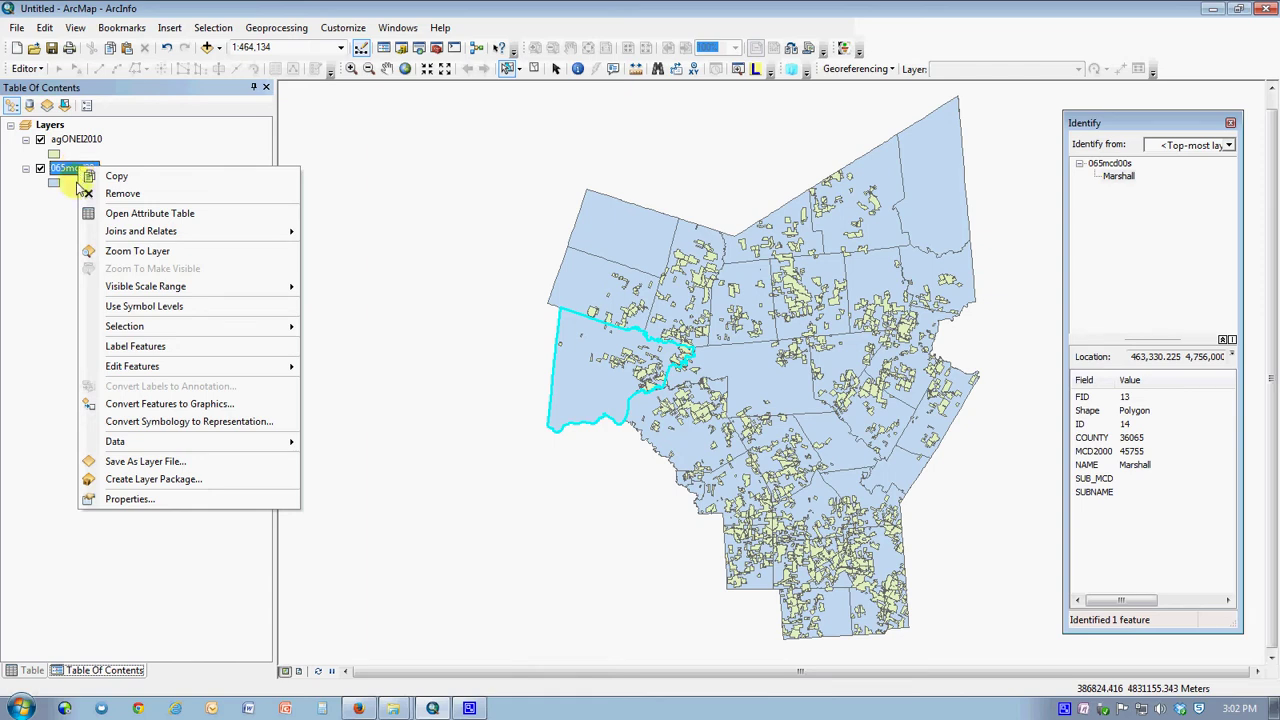
pyautogui.click(127, 500)
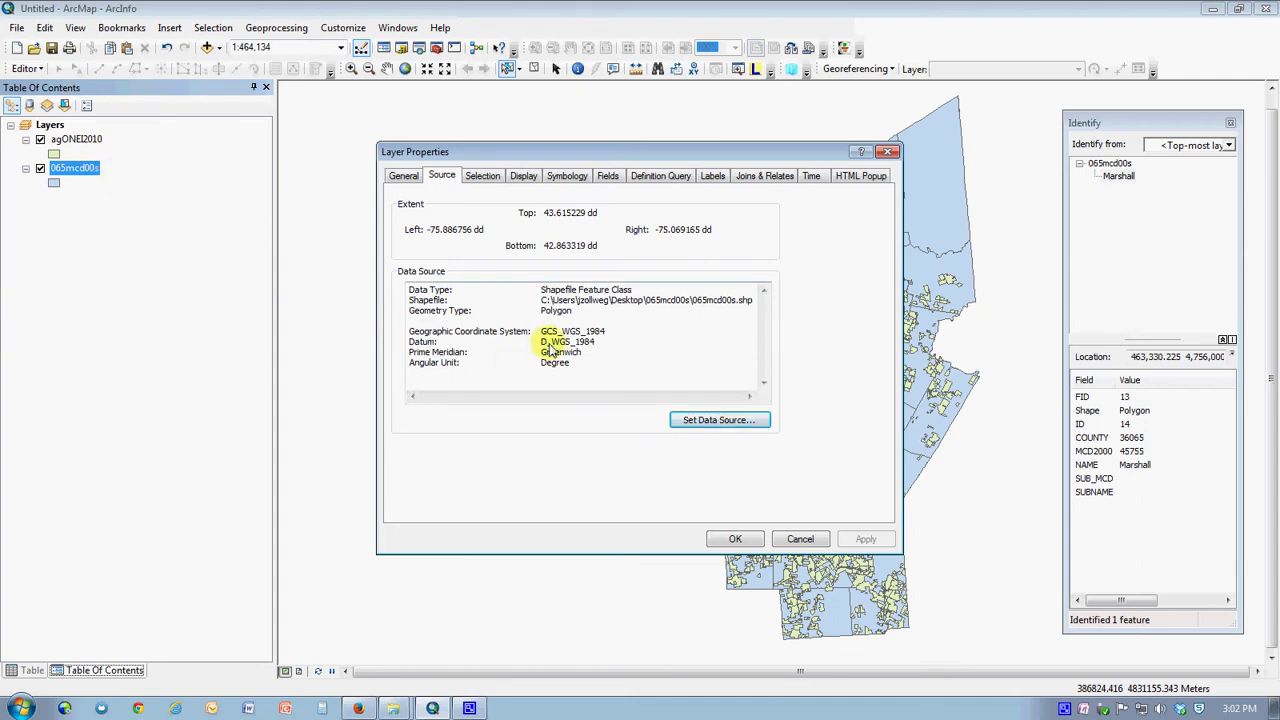
pyautogui.click(713, 177)
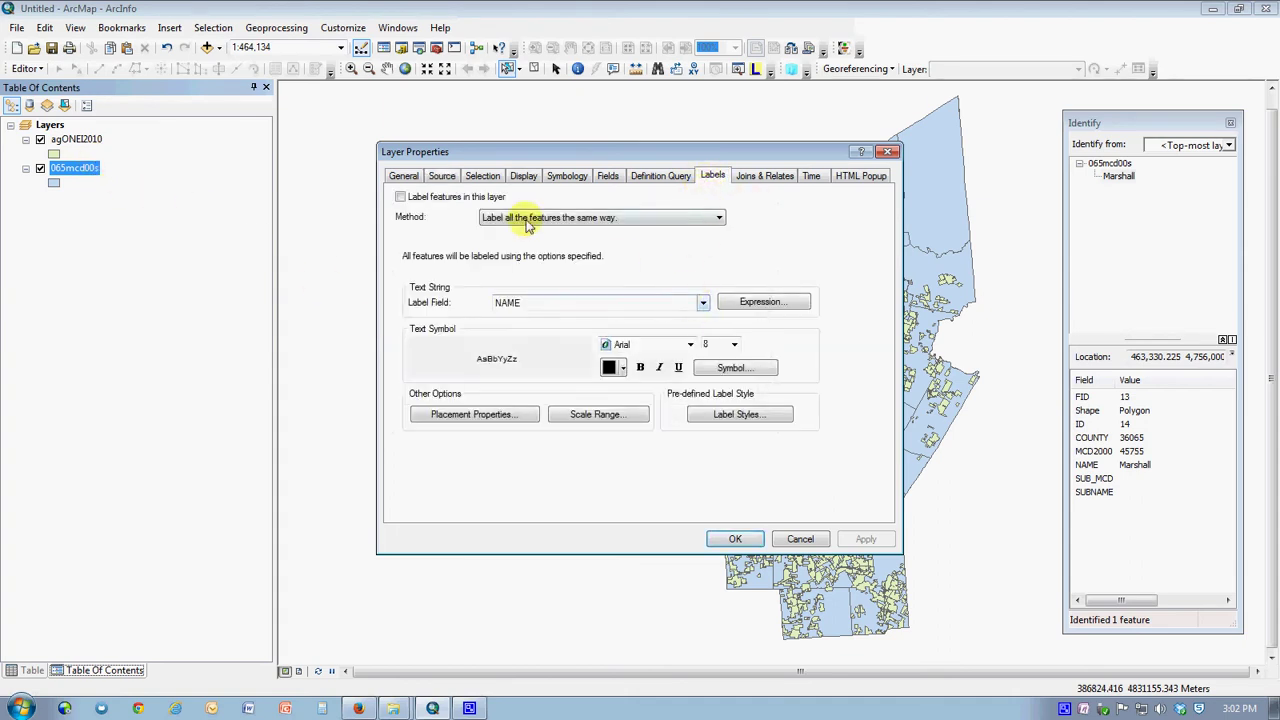
pyautogui.click(400, 198)
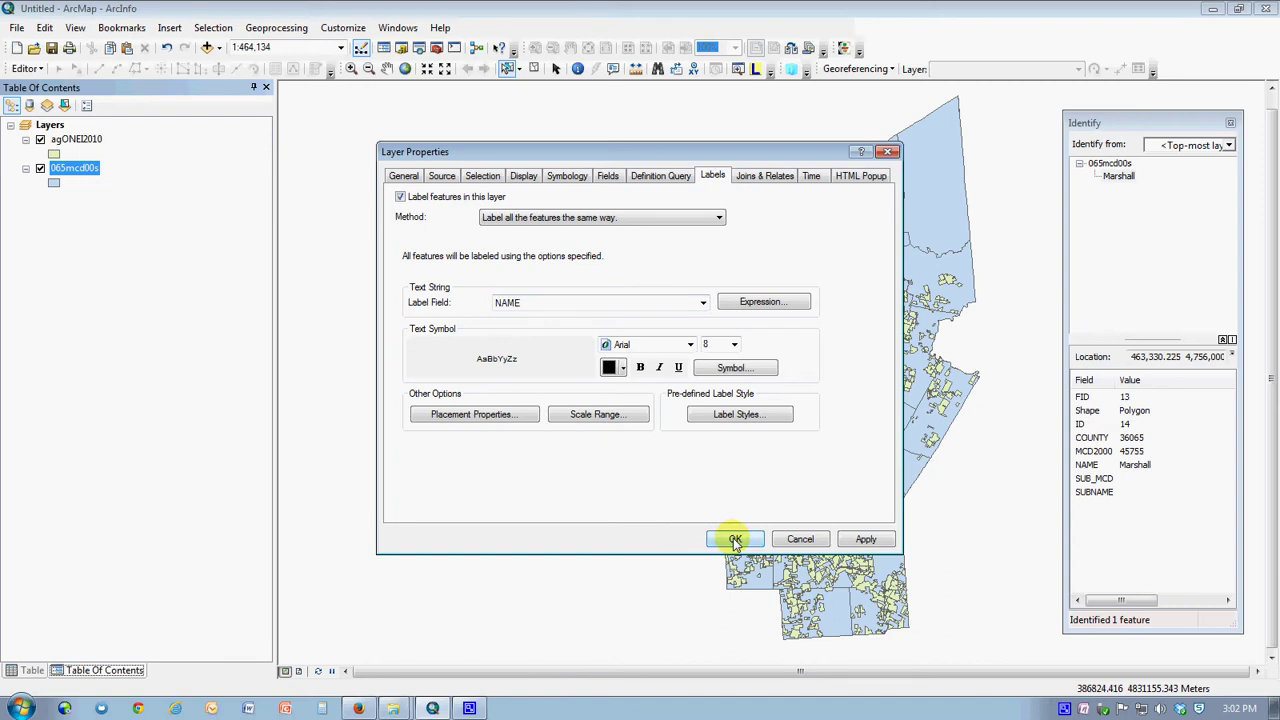
# Format the town labels as 12-point Batang, bold and underlined, and apply the layer properties
pyautogui.click(734, 344)
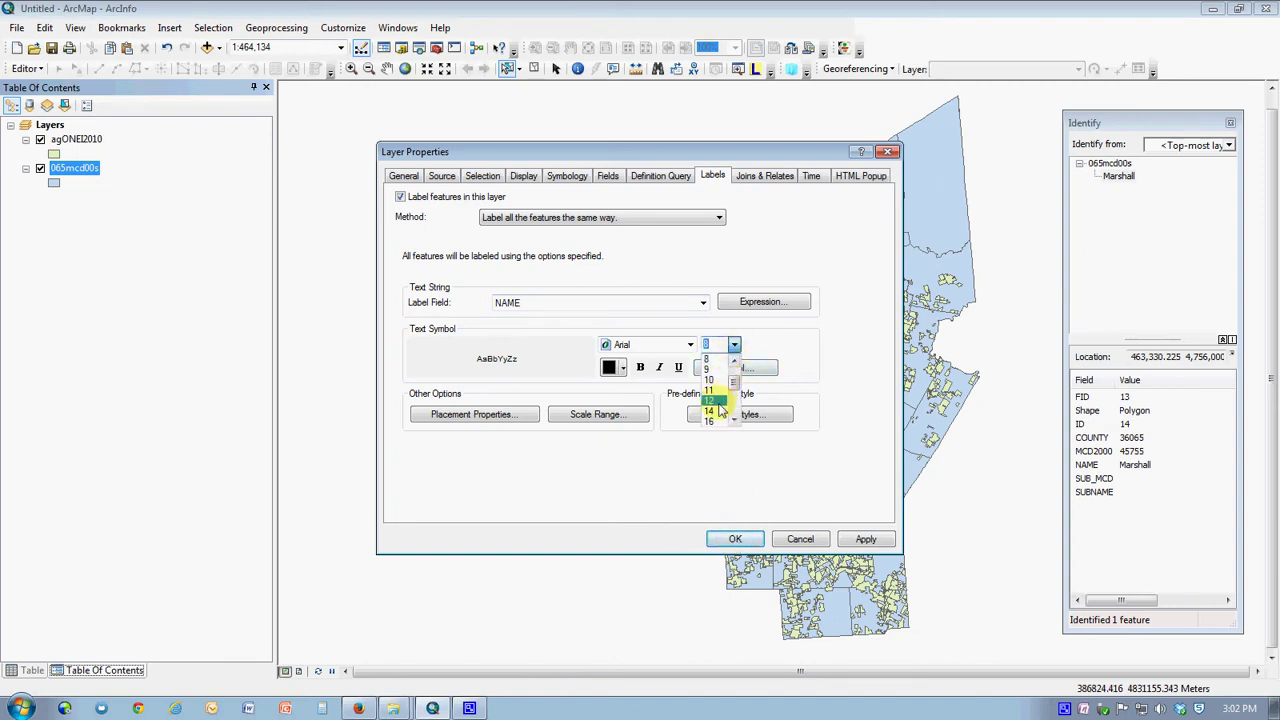
pyautogui.click(715, 401)
pyautogui.click(689, 344)
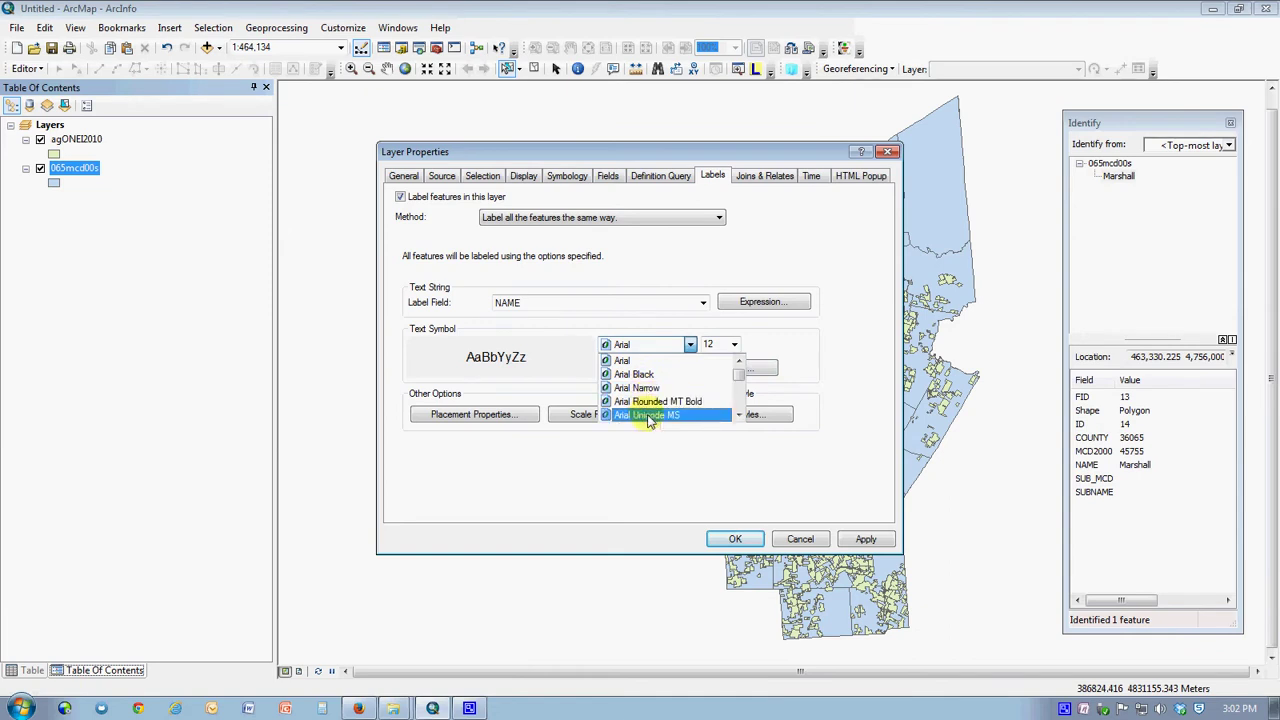
pyautogui.click(739, 413)
pyautogui.click(739, 413)
pyautogui.click(739, 413)
pyautogui.click(739, 413)
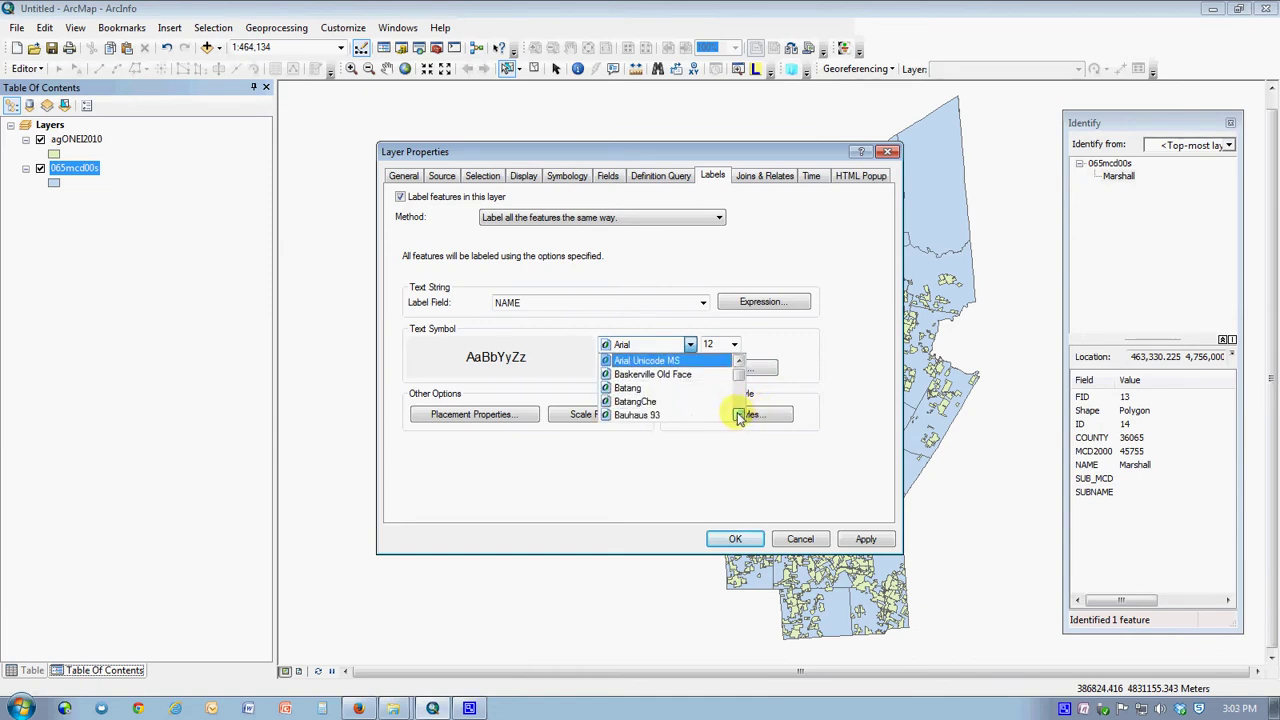
pyautogui.click(649, 389)
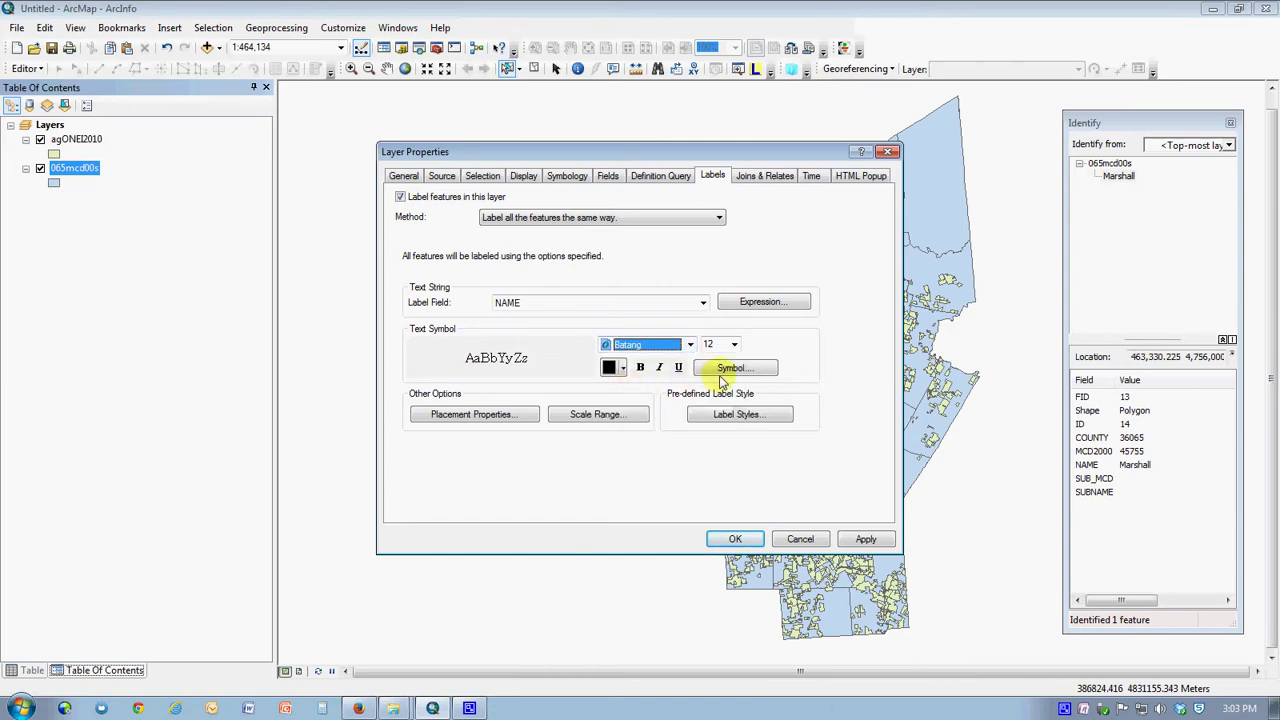
pyautogui.click(640, 367)
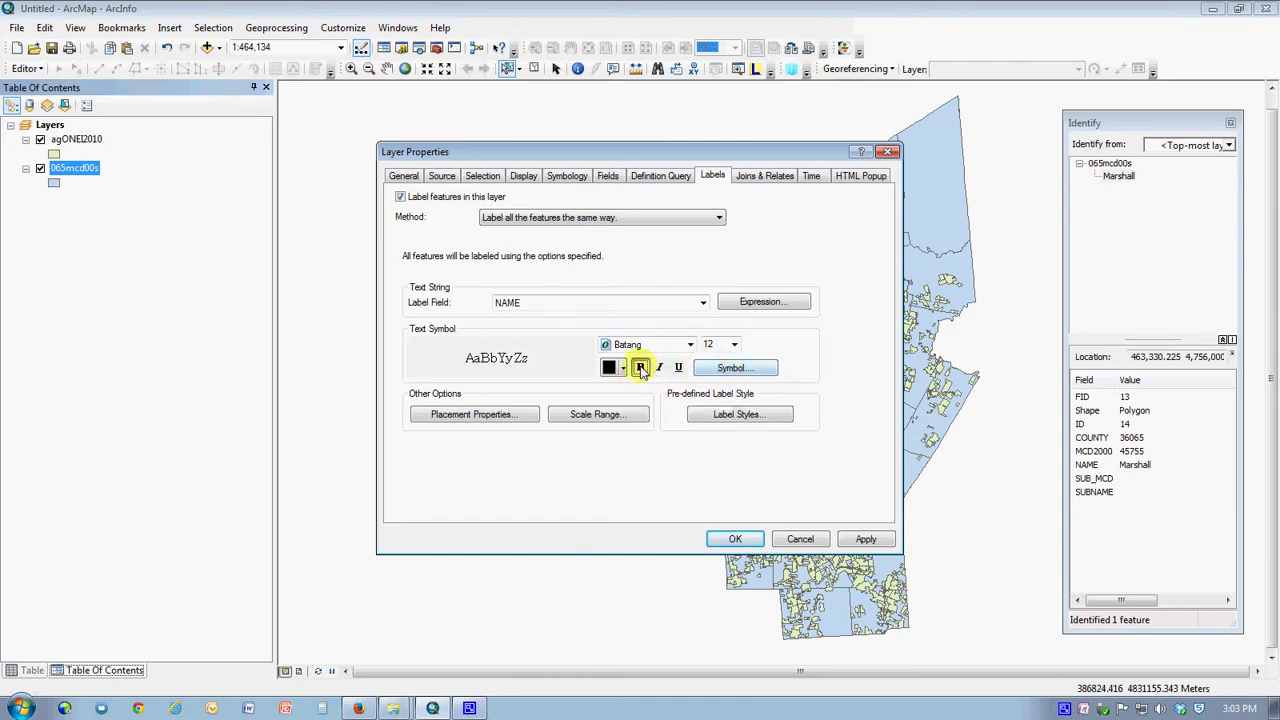
pyautogui.click(678, 369)
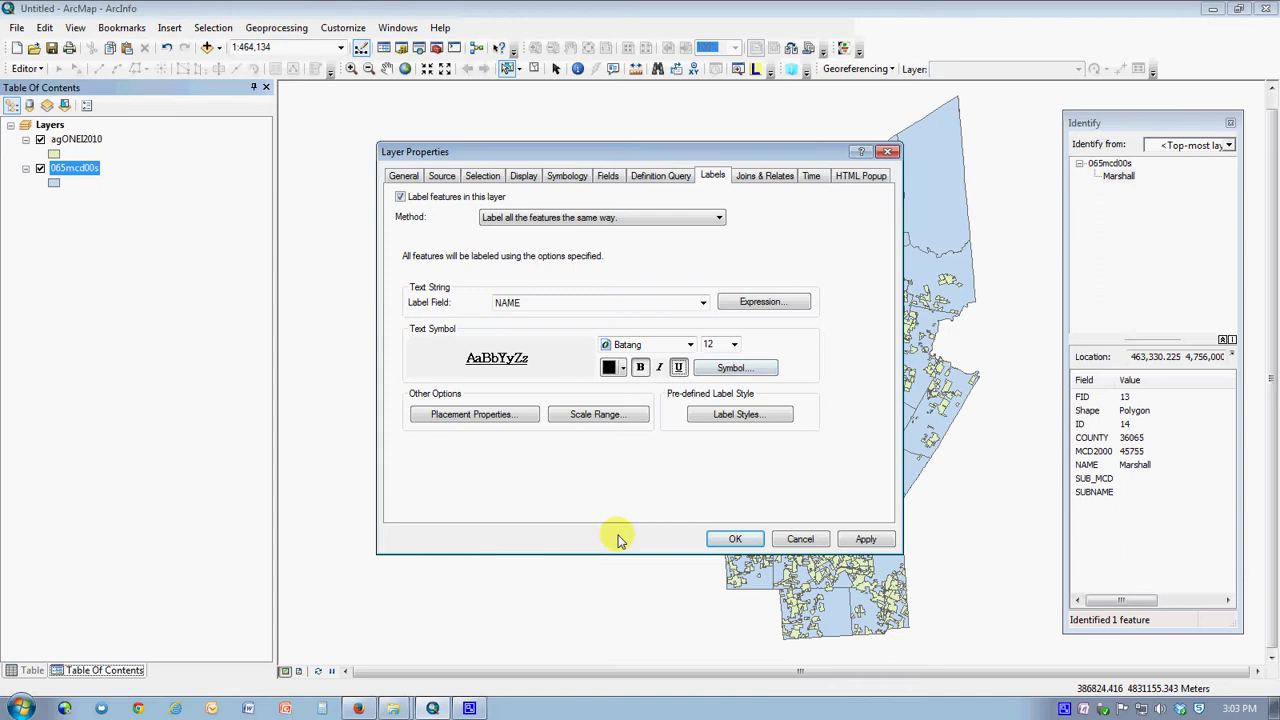
pyautogui.click(735, 540)
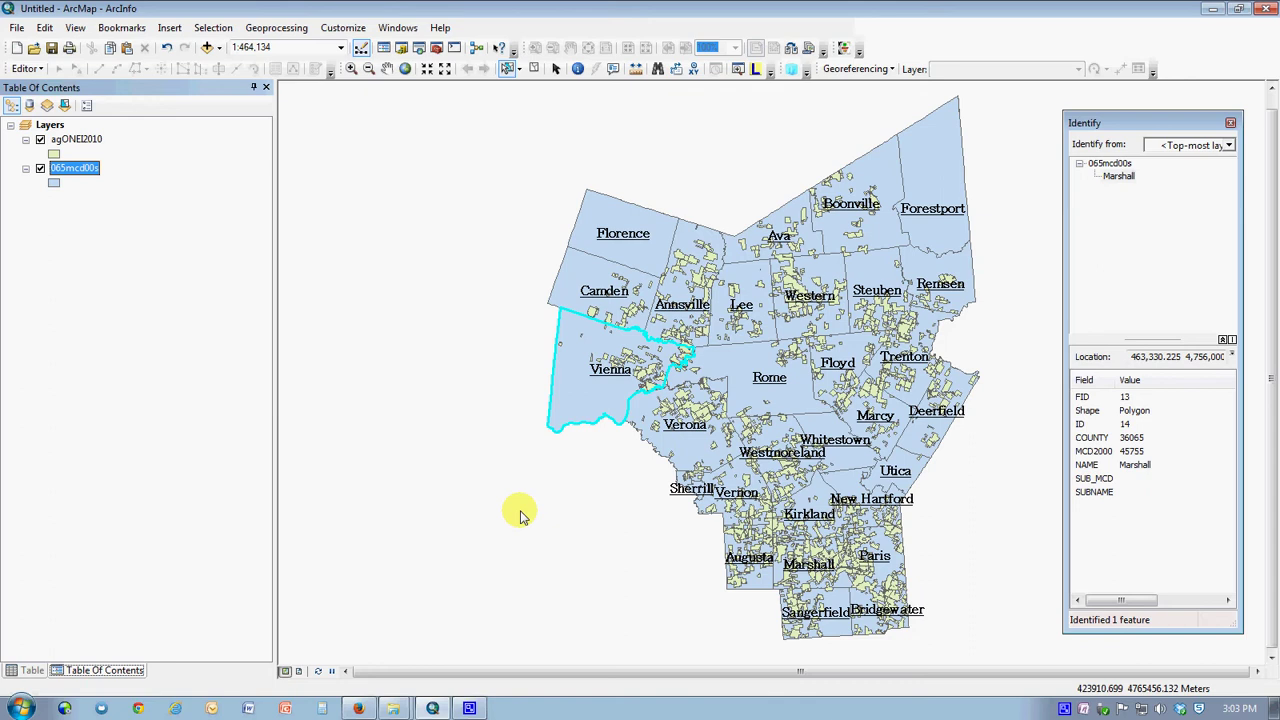
# Select the Deerfield polygon and set up Select By Location with agONEI2010 as target and the selected feature of 065mcd00s as source
pyautogui.click(918, 440)
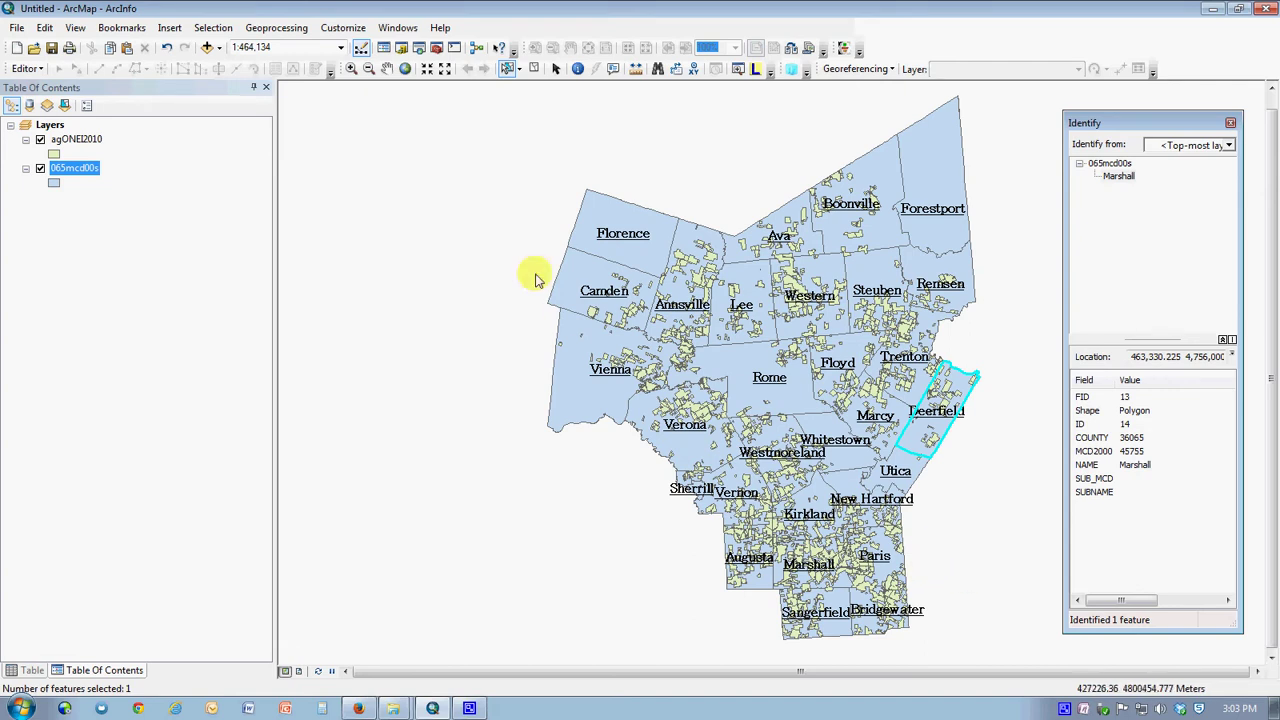
pyautogui.click(213, 28)
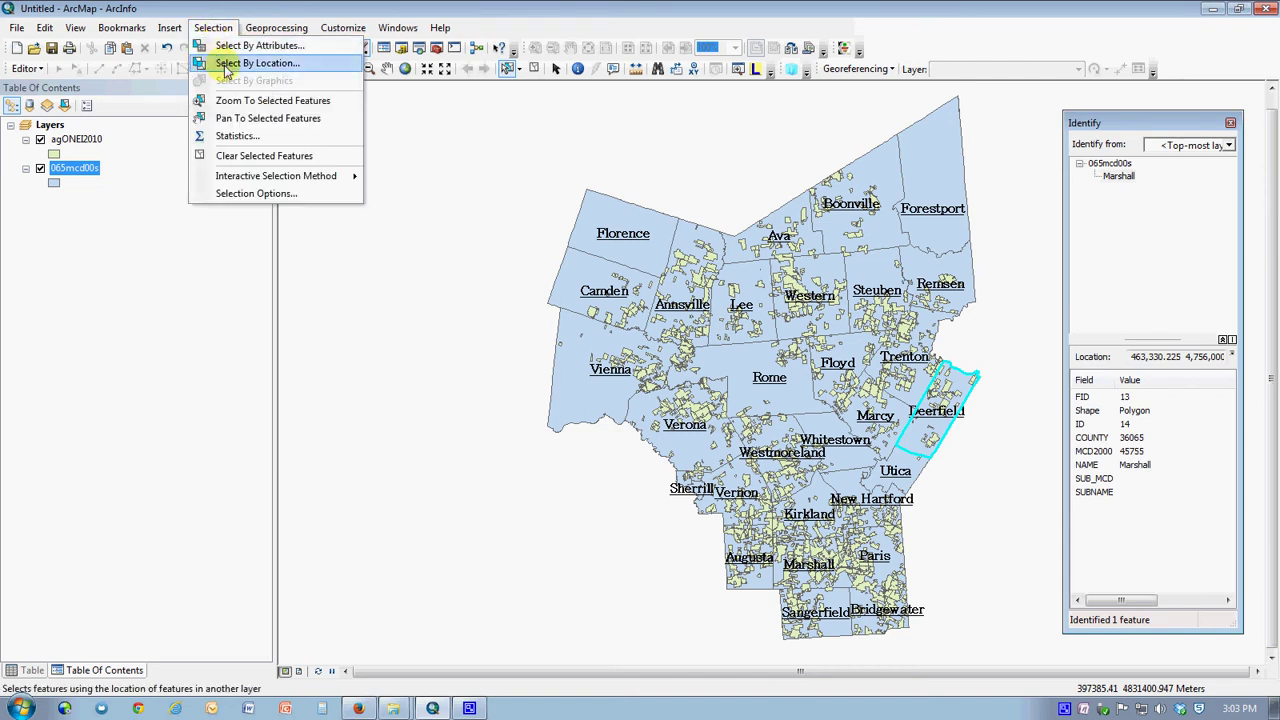
pyautogui.click(226, 64)
pyautogui.moveTo(200, 28); pyautogui.dragTo(361, 144)
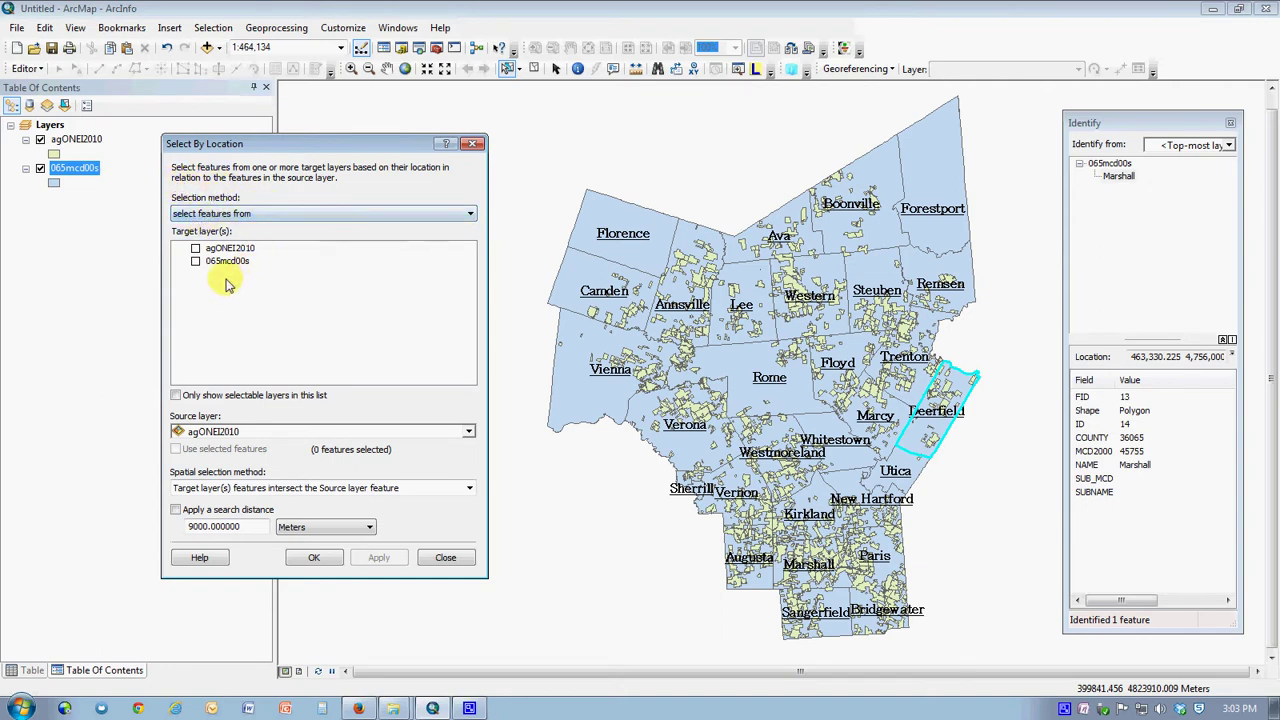
pyautogui.click(195, 248)
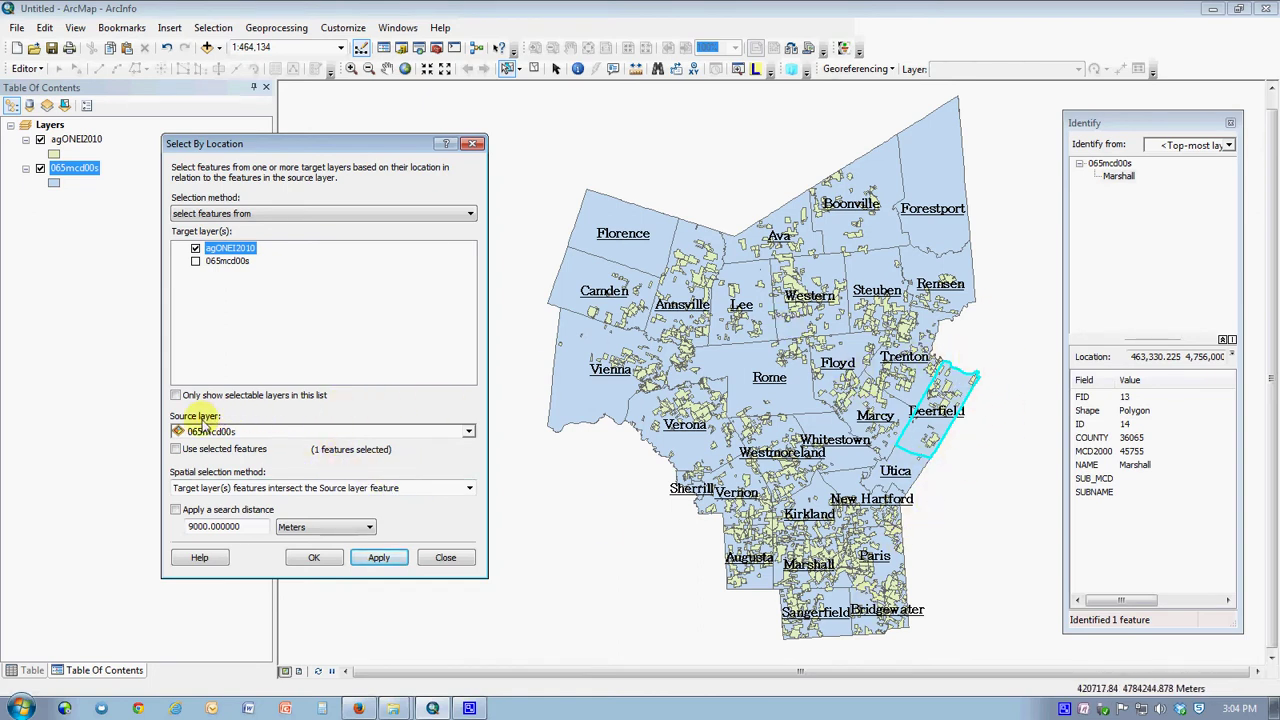
pyautogui.click(176, 450)
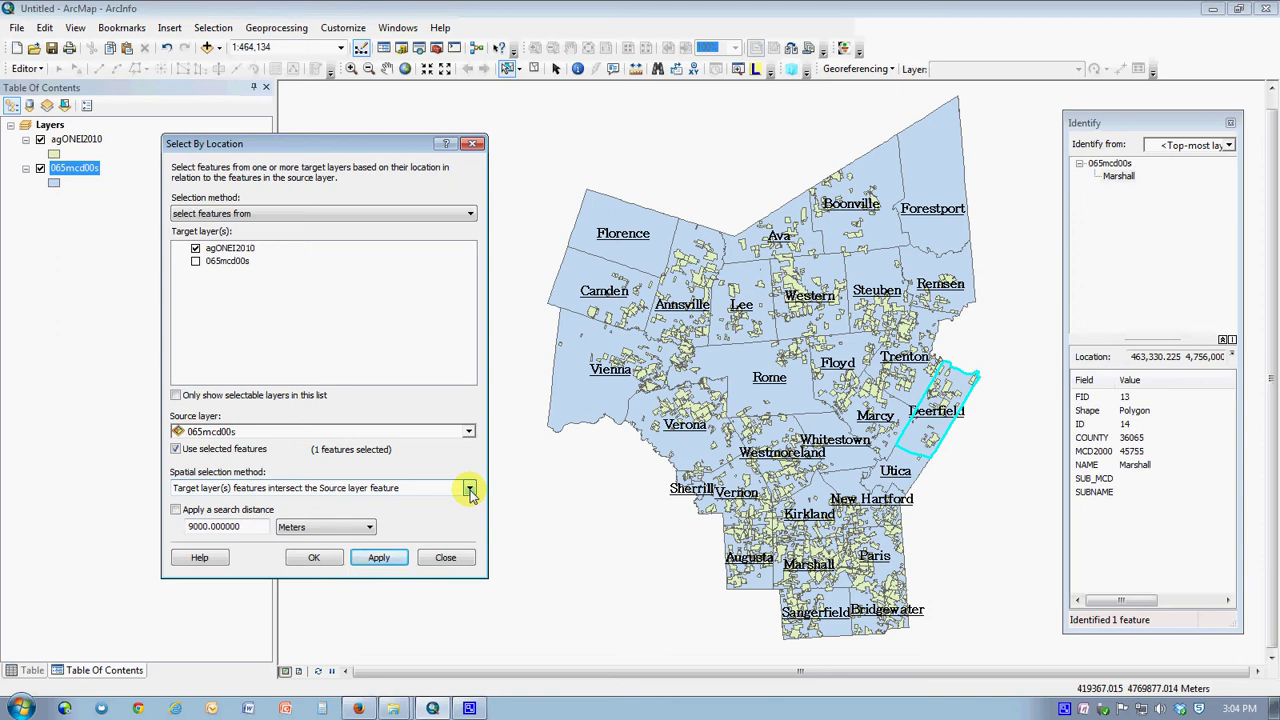
# Set the spatial selection method to target features having their centroid in the source layer feature and run the selection
pyautogui.click(351, 68)
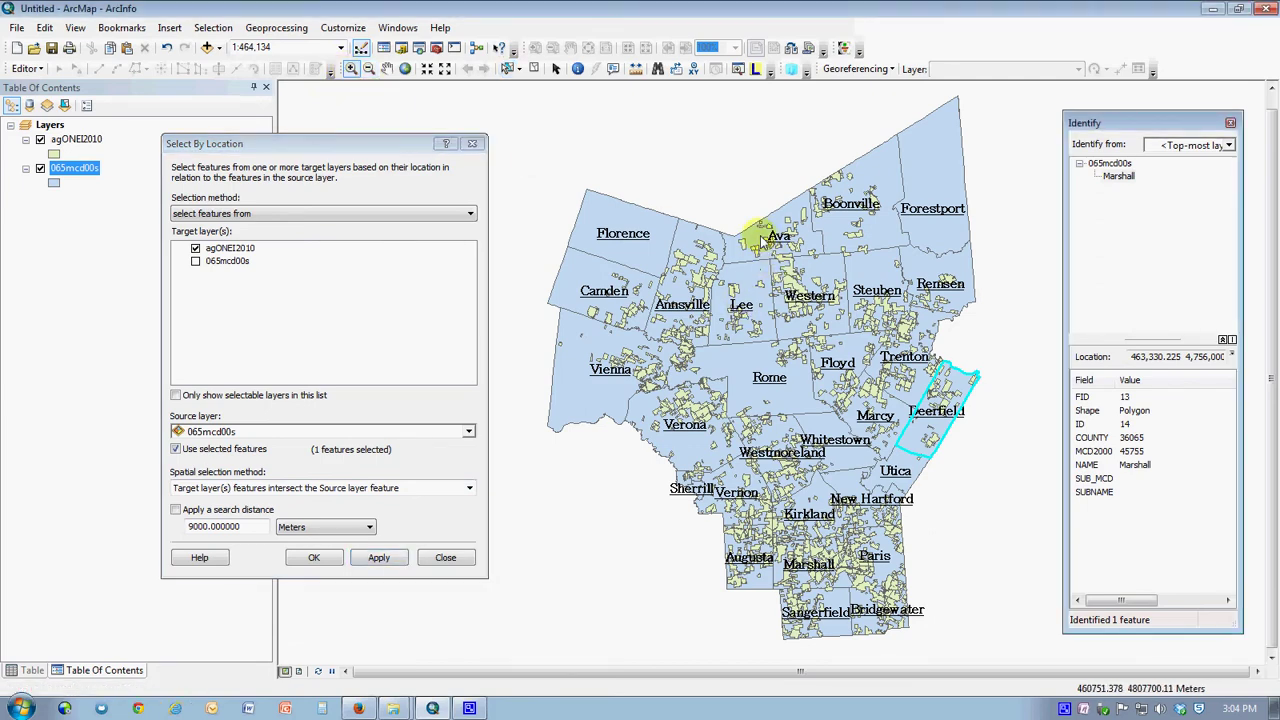
pyautogui.moveTo(765, 242); pyautogui.dragTo(835, 300)
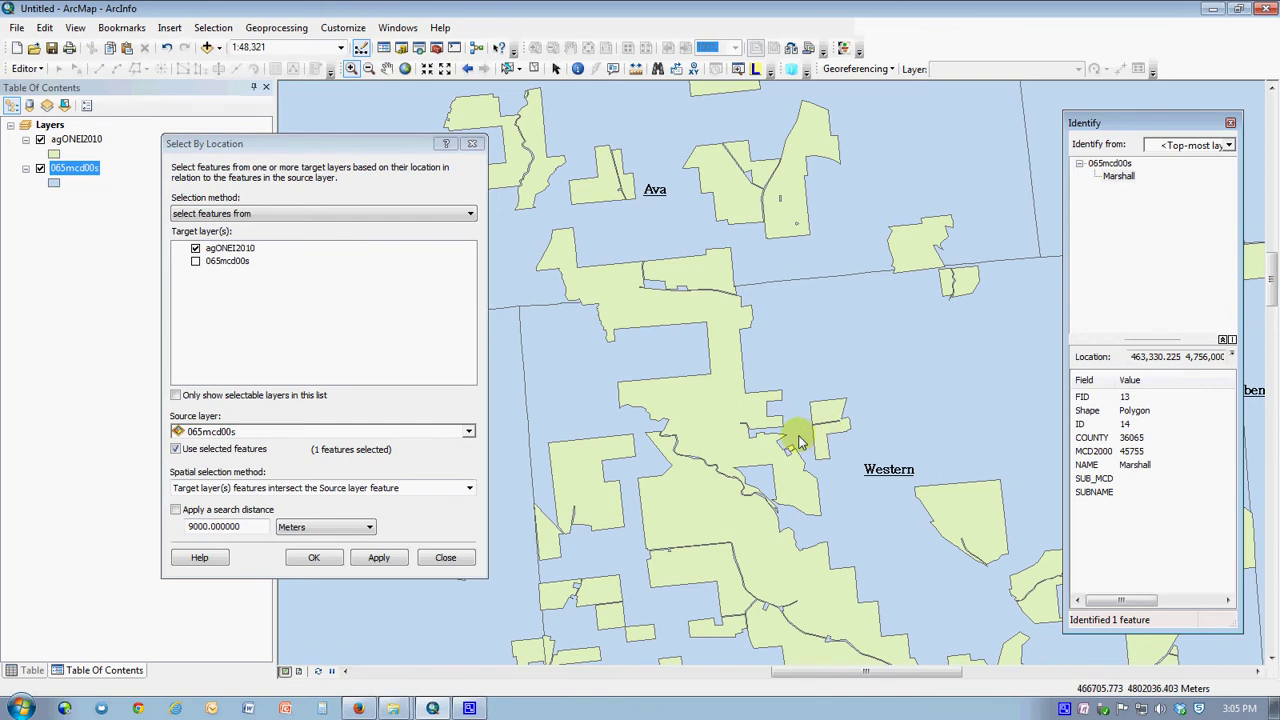
pyautogui.click(469, 488)
pyautogui.scroll(-1, 484, 560)
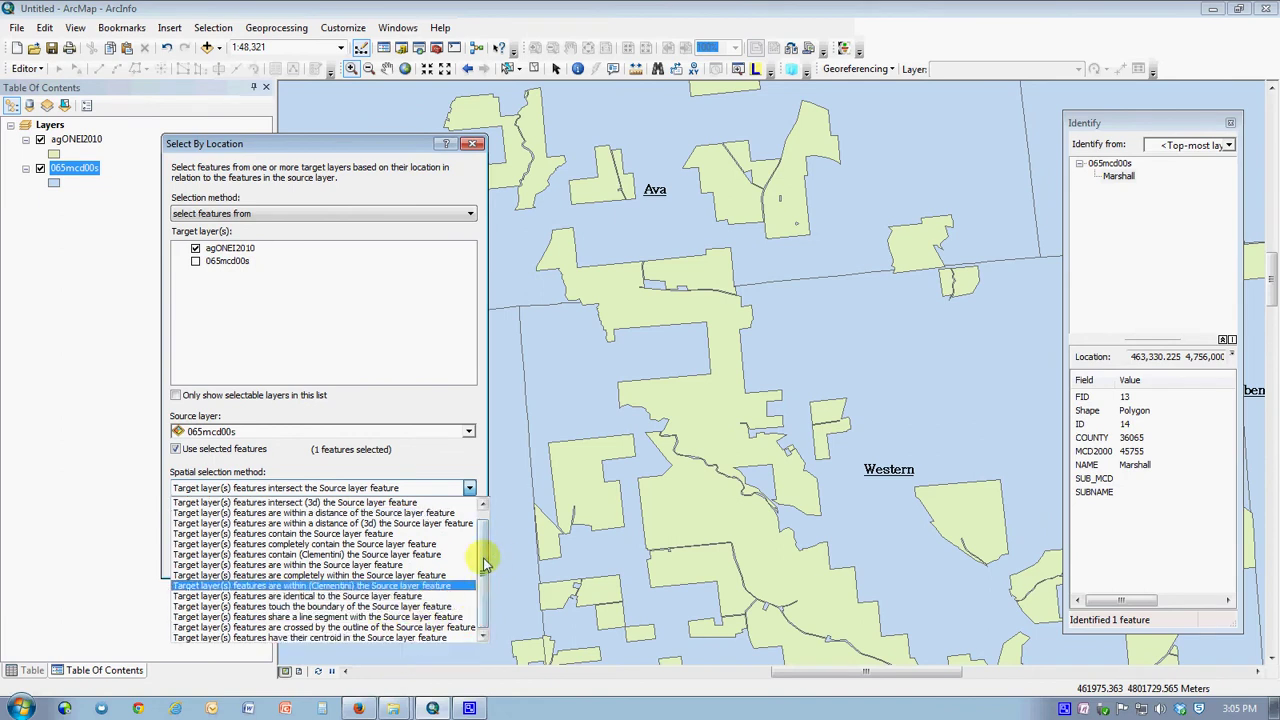
pyautogui.moveTo(483, 556)
pyautogui.mouseDown()
pyautogui.moveTo(487, 533)
pyautogui.moveTo(479, 577)
pyautogui.mouseUp()
pyautogui.click(503, 510)
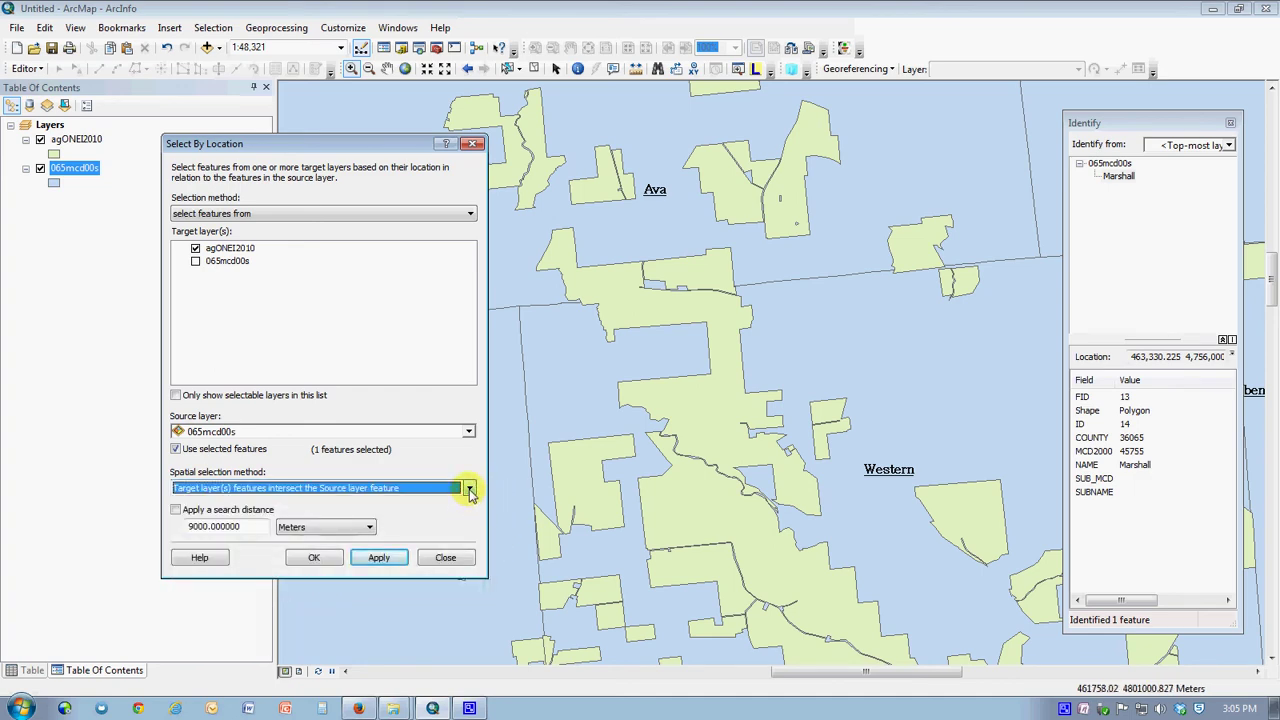
pyautogui.click(470, 490)
pyautogui.scroll(-1, 486, 528)
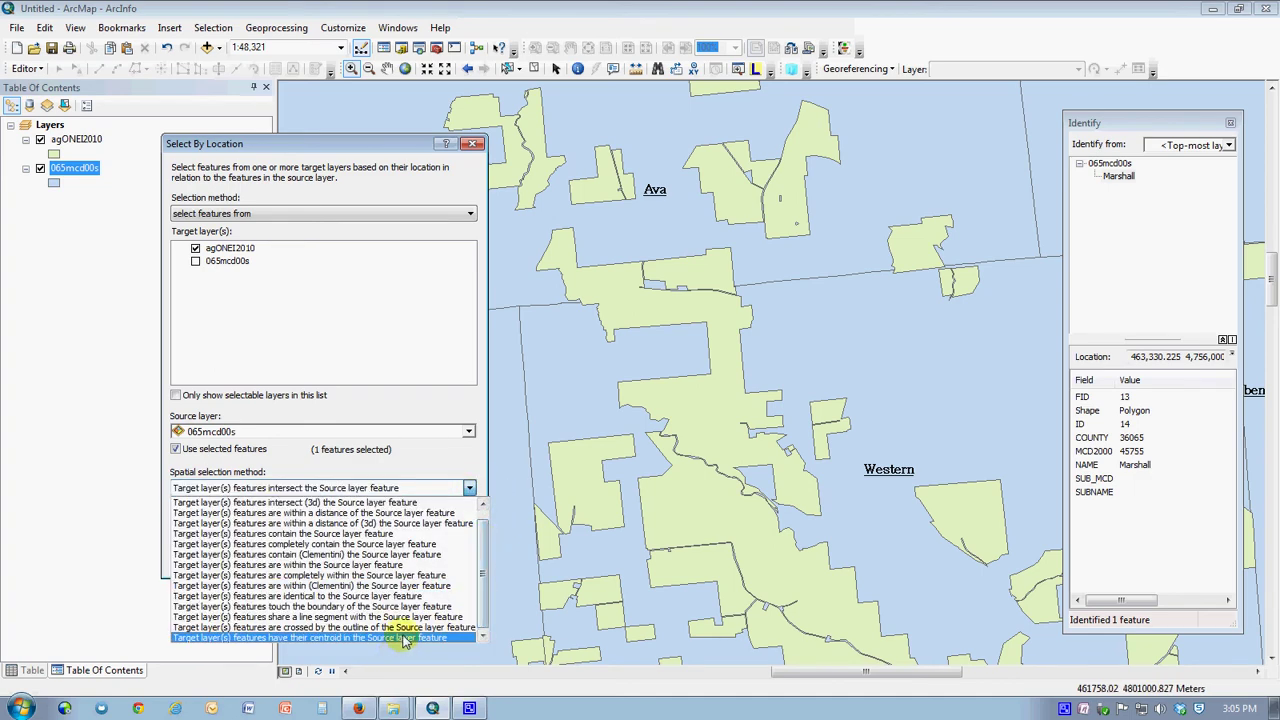
pyautogui.click(405, 640)
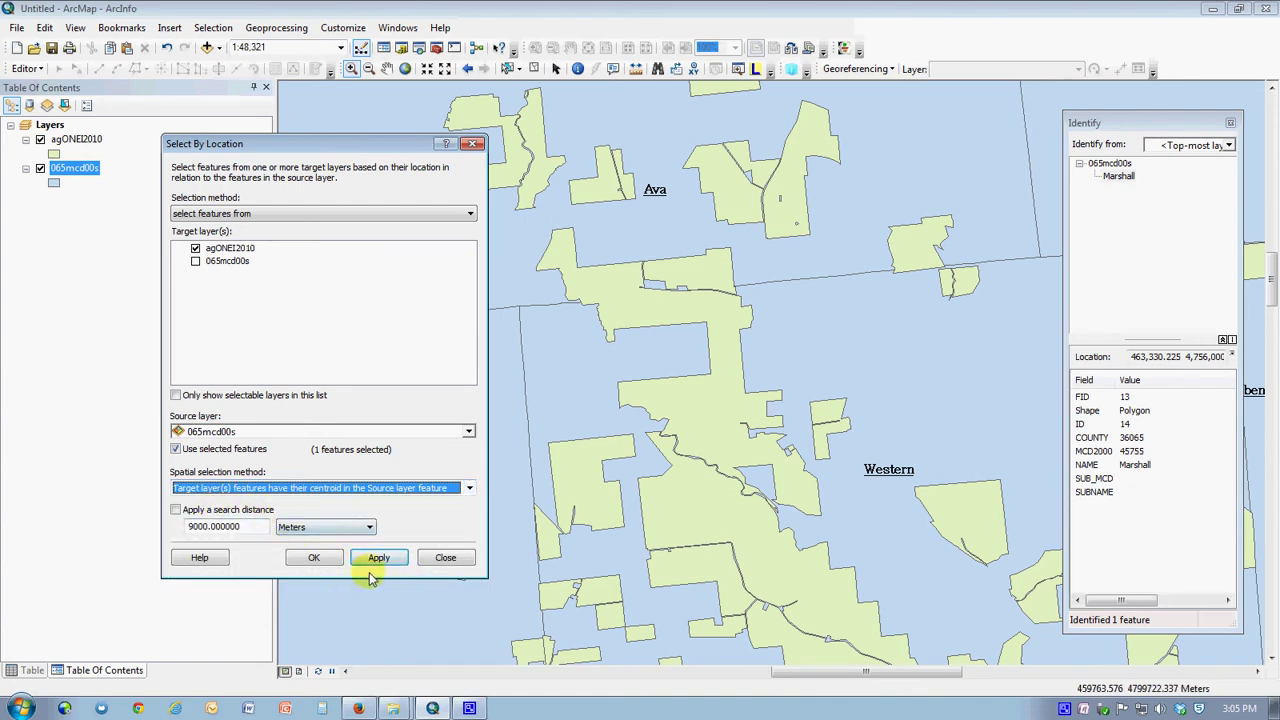
pyautogui.click(314, 558)
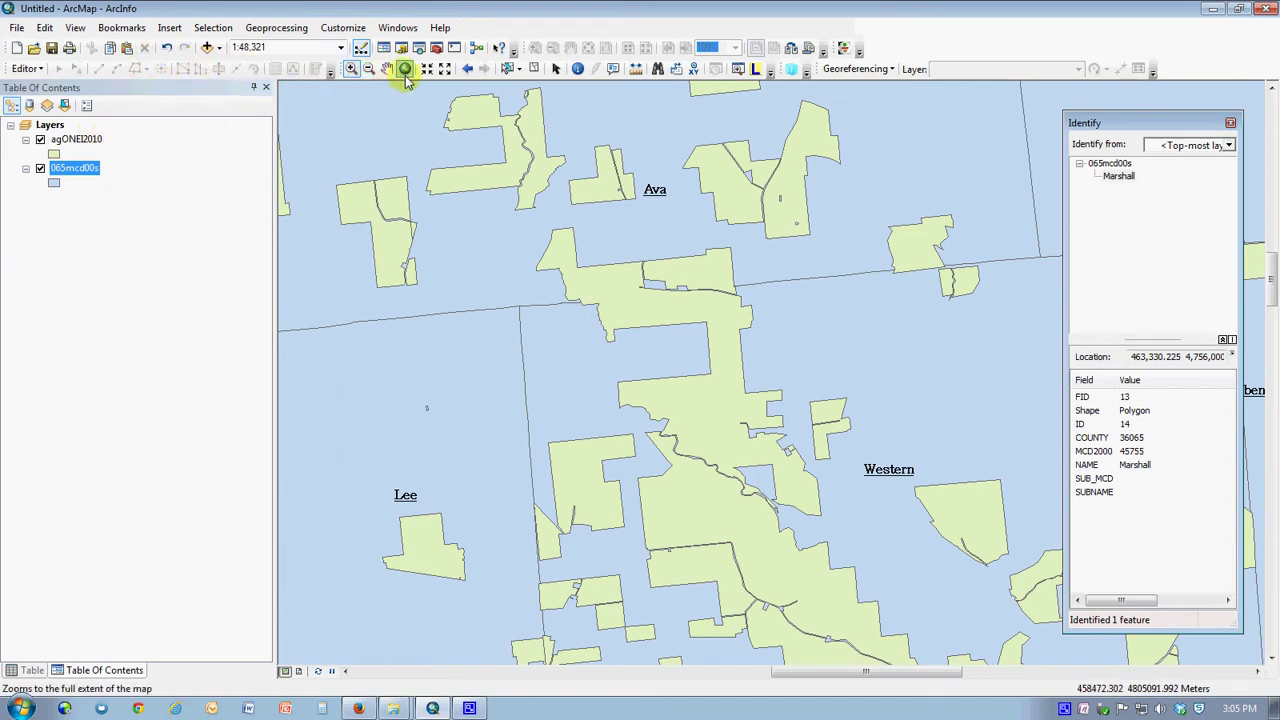
# Open the attribute table of agONEI2010 and widen it to bring the full area column into view
pyautogui.click(467, 69)
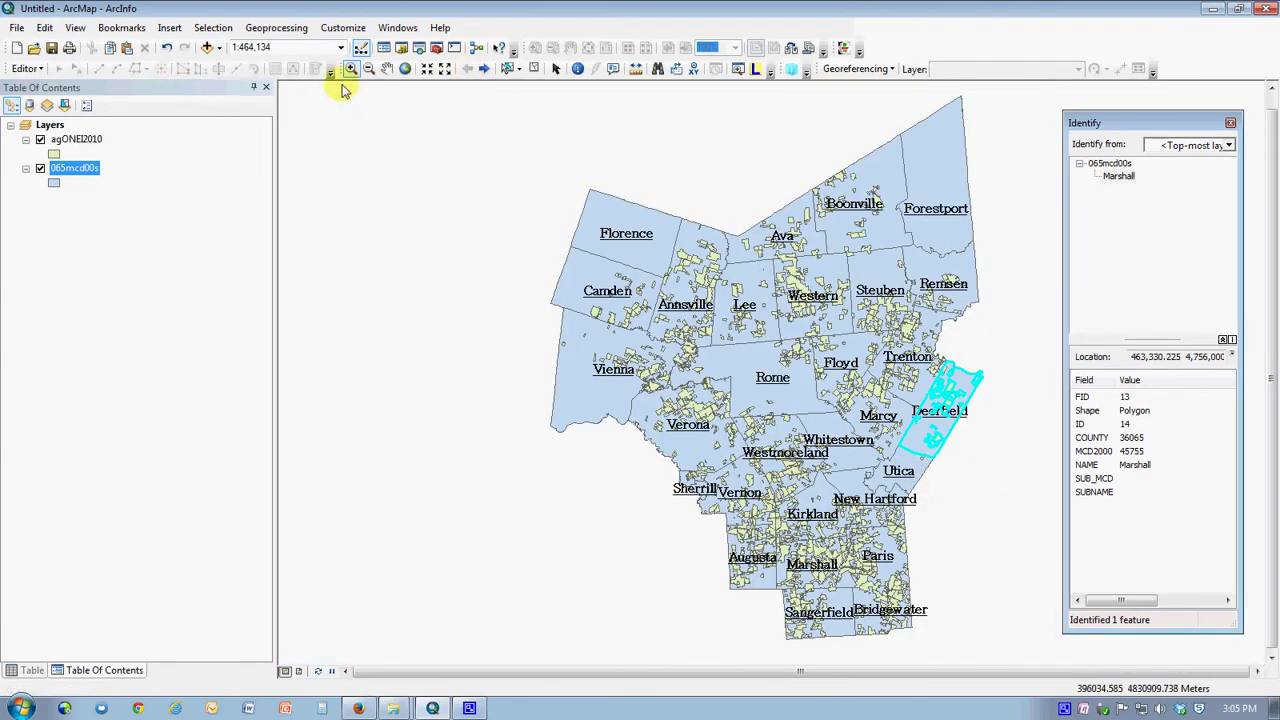
pyautogui.moveTo(866, 334); pyautogui.dragTo(1008, 505)
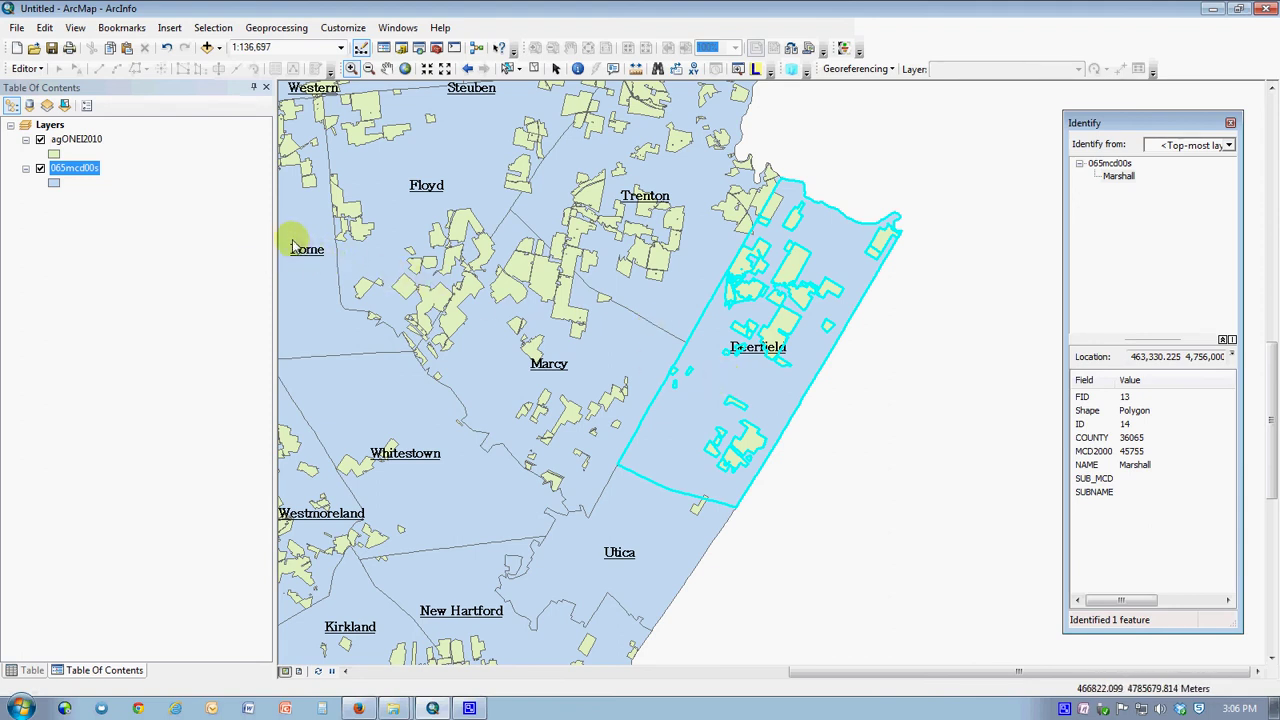
pyautogui.rightClick(90, 140)
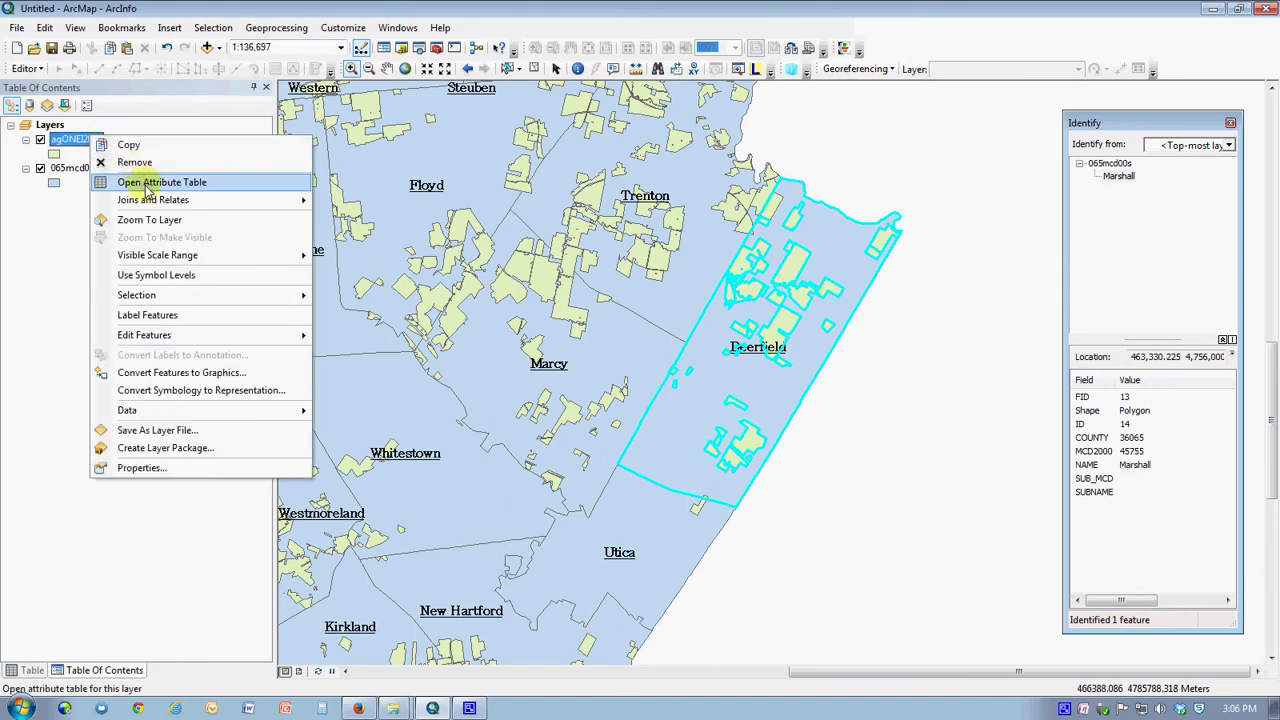
pyautogui.click(147, 186)
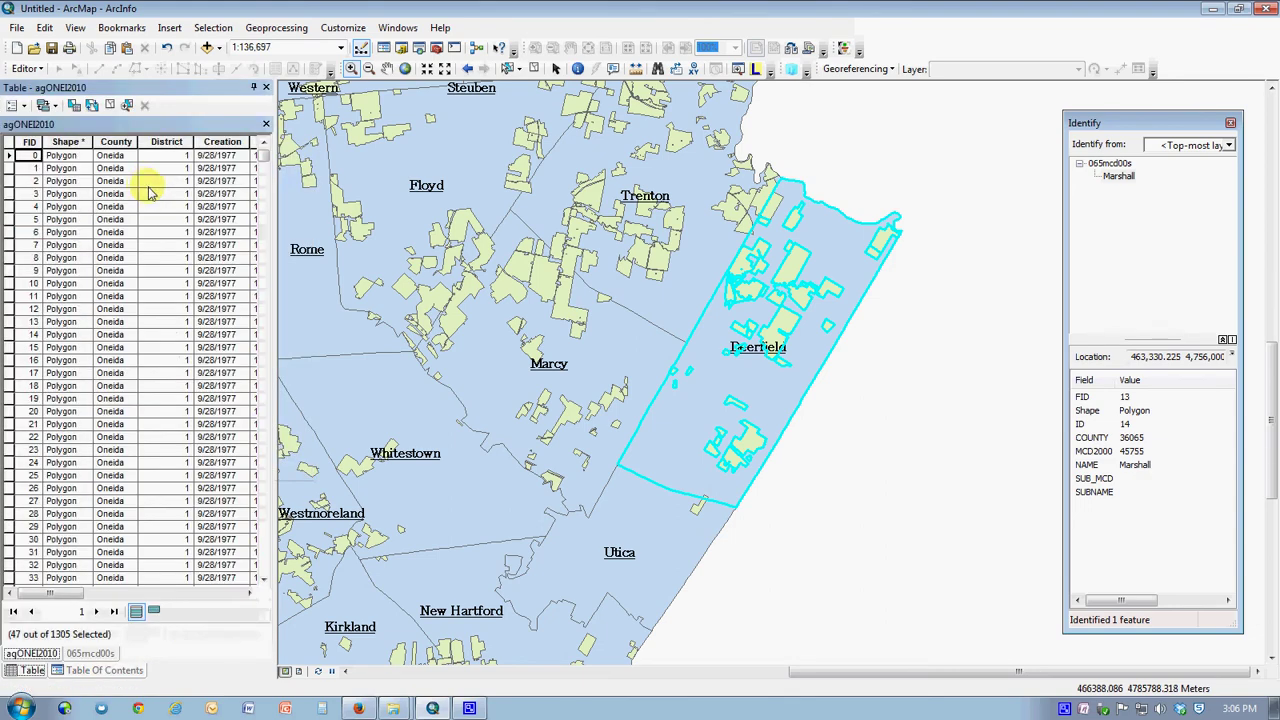
pyautogui.moveTo(271, 287); pyautogui.dragTo(680, 345)
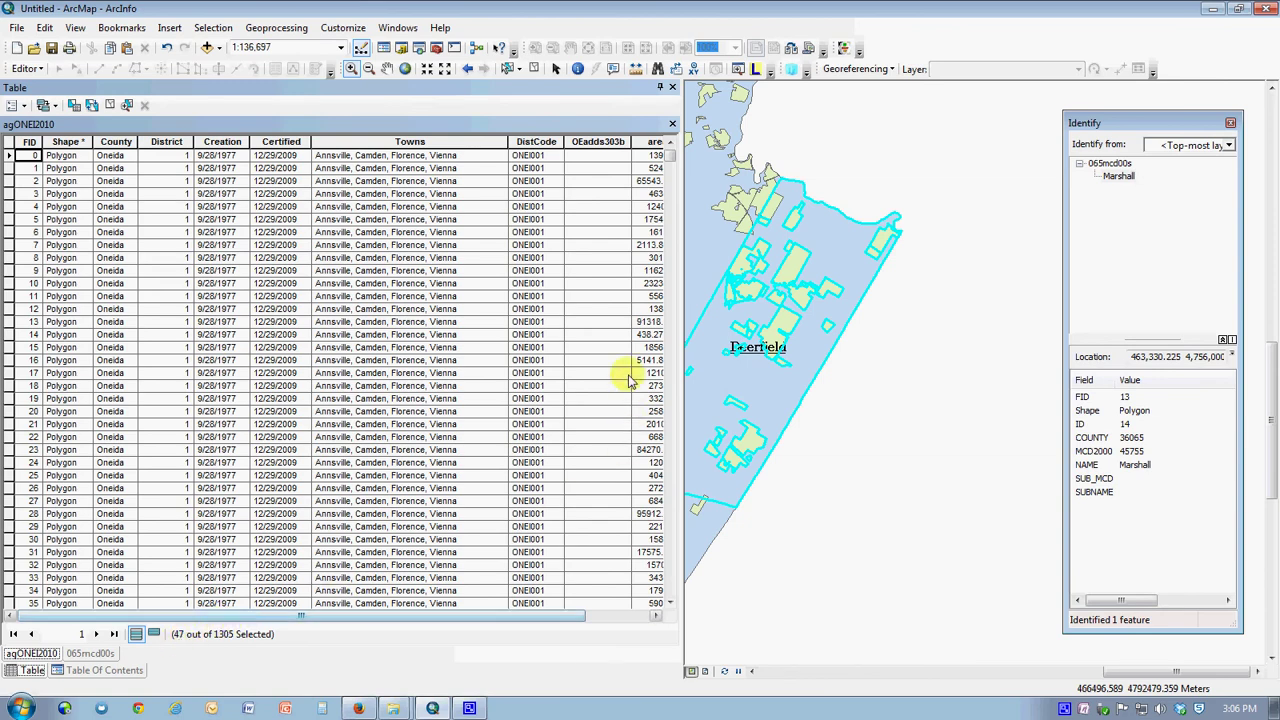
pyautogui.moveTo(668, 158); pyautogui.dragTo(690, 135)
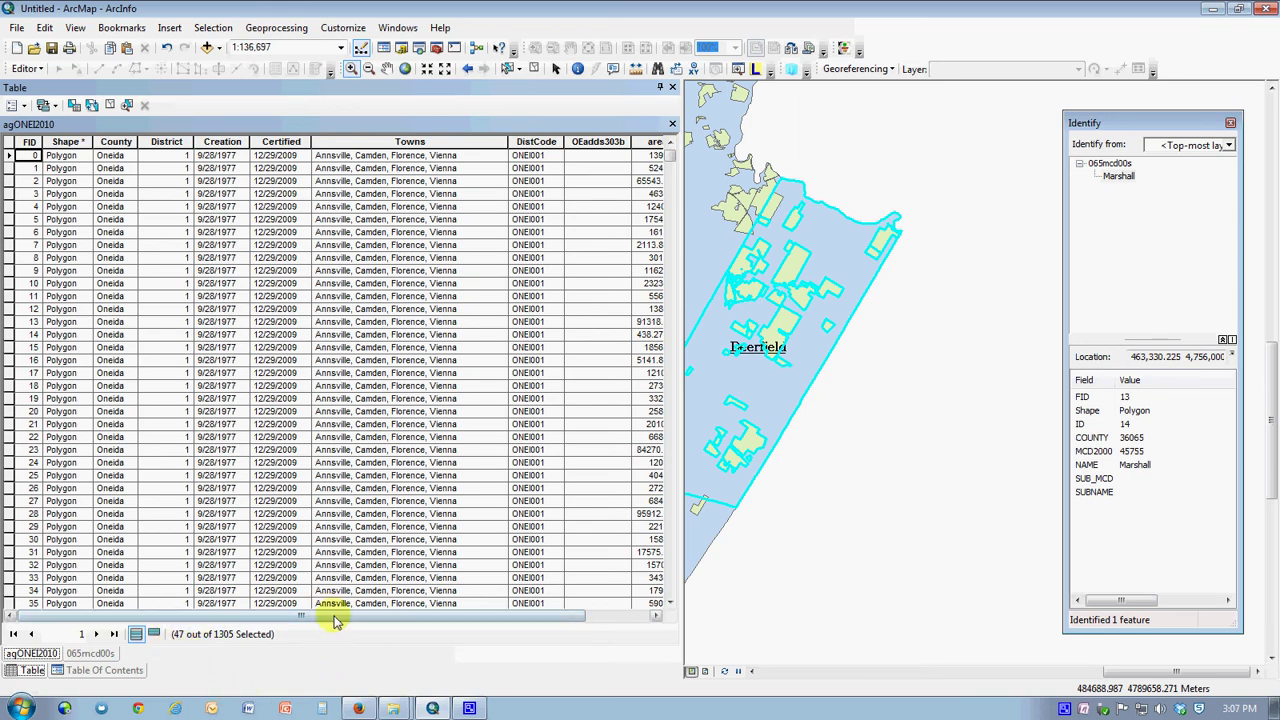
pyautogui.moveTo(334, 619); pyautogui.dragTo(410, 632)
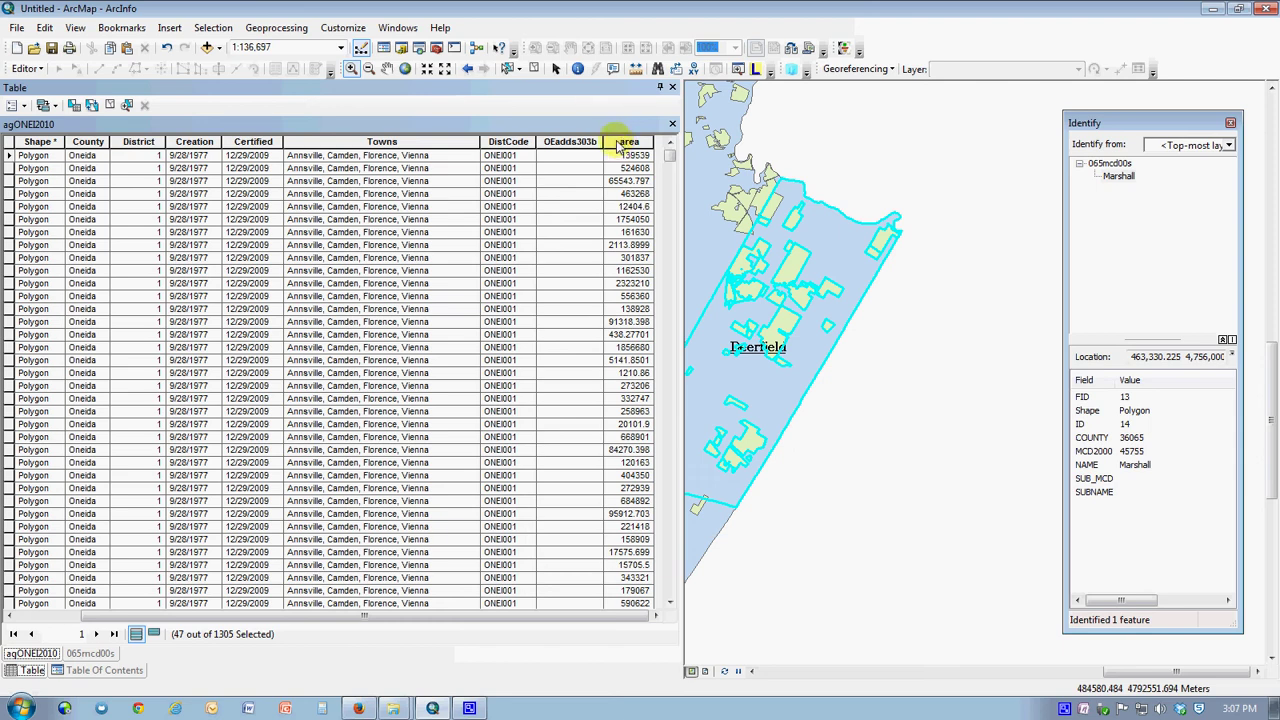
# Review the statistics of the area field for the selected parcels, then close them and narrow the attribute table
pyautogui.rightClick(618, 146)
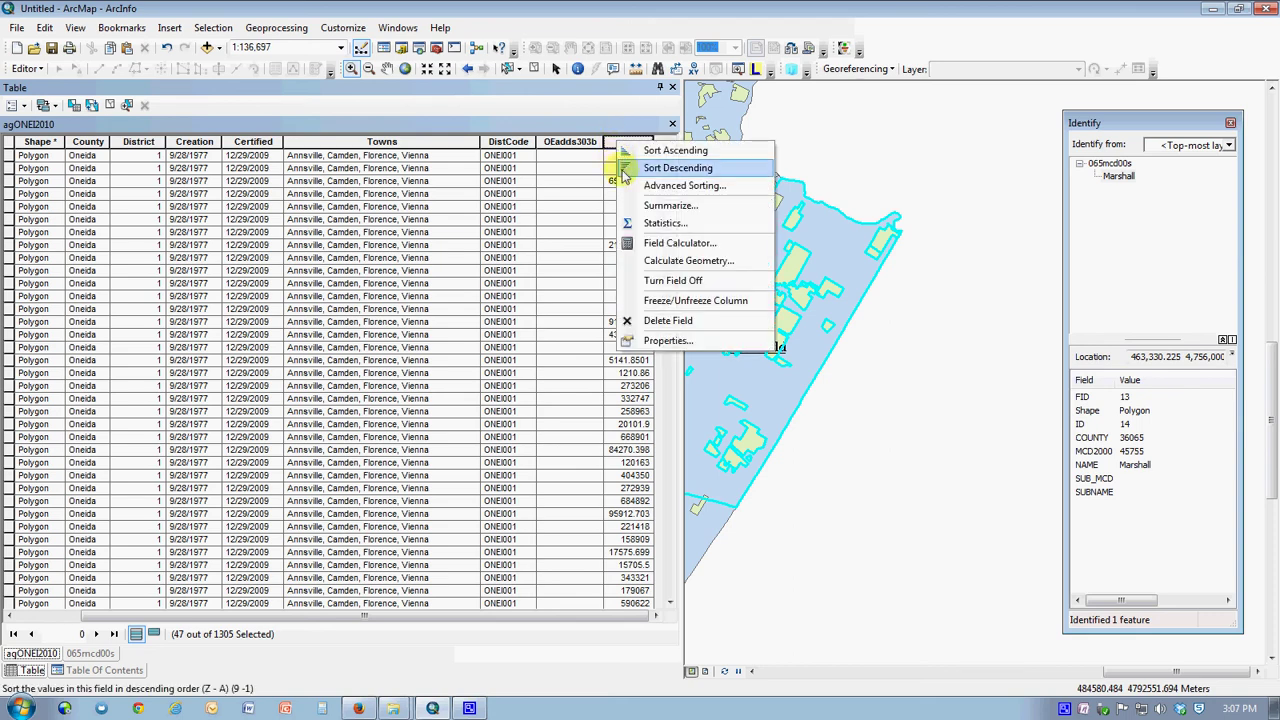
pyautogui.click(662, 224)
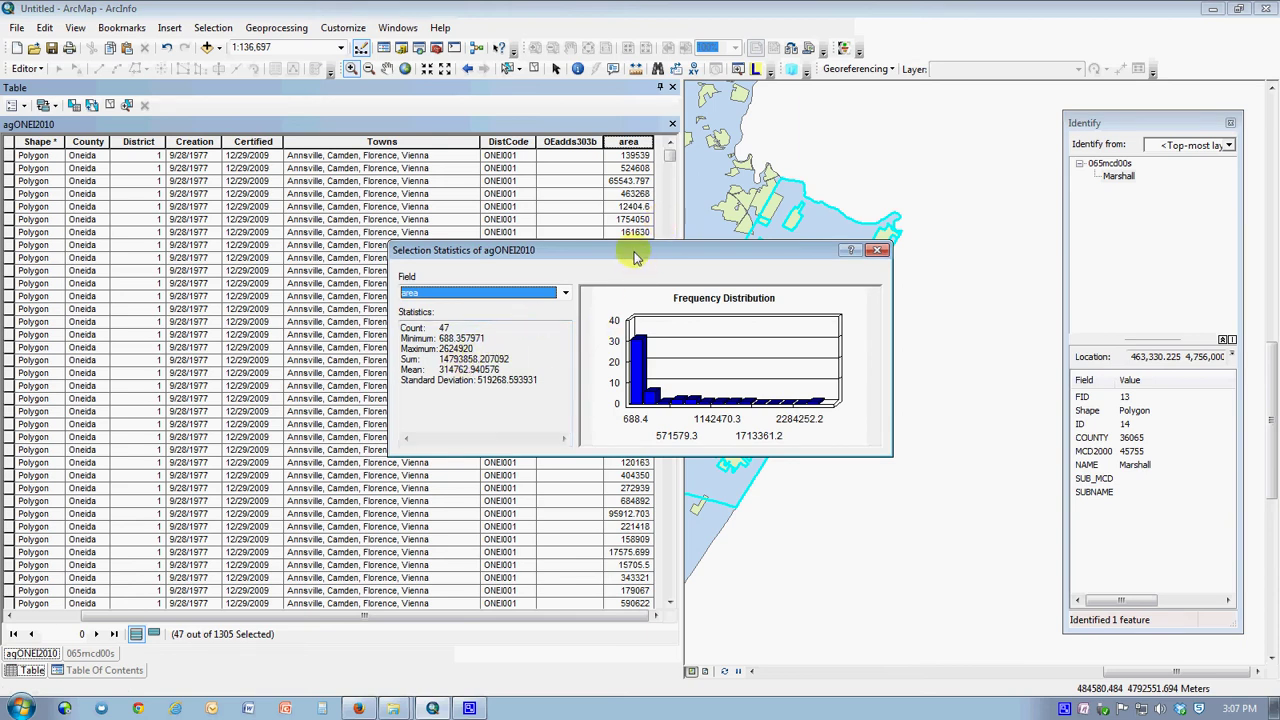
pyautogui.moveTo(636, 252); pyautogui.dragTo(302, 376)
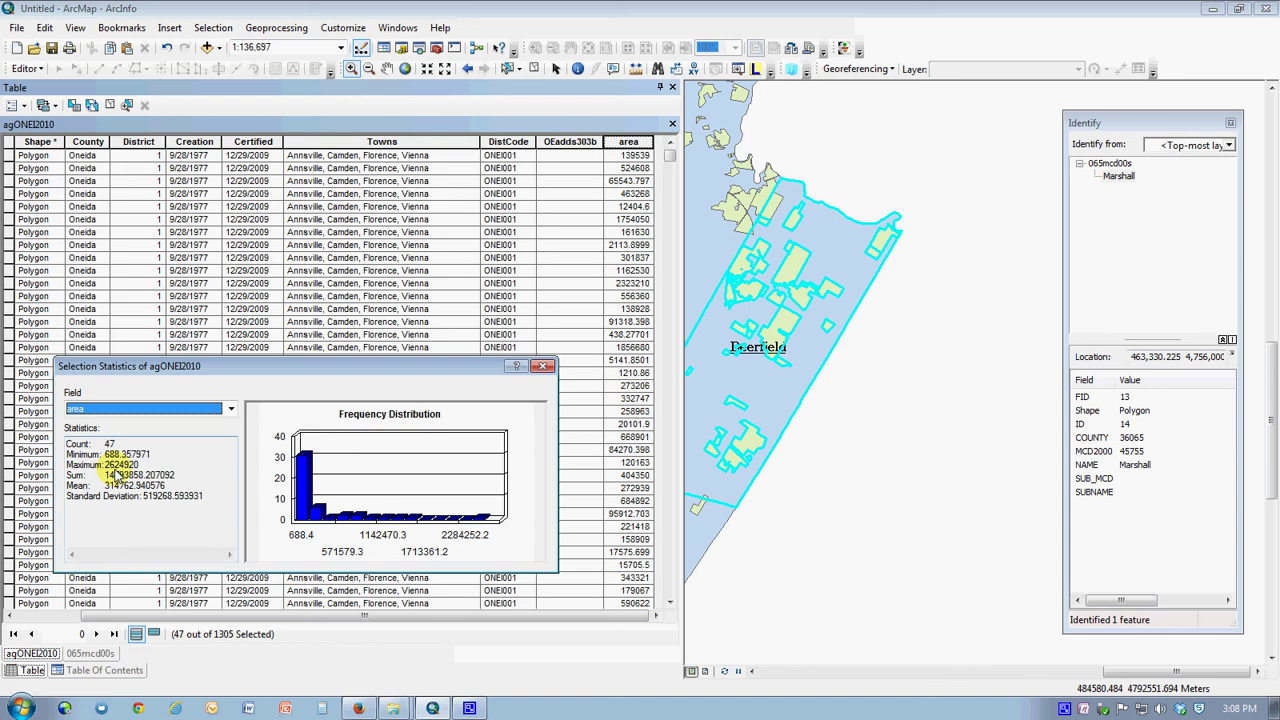
pyautogui.click(543, 367)
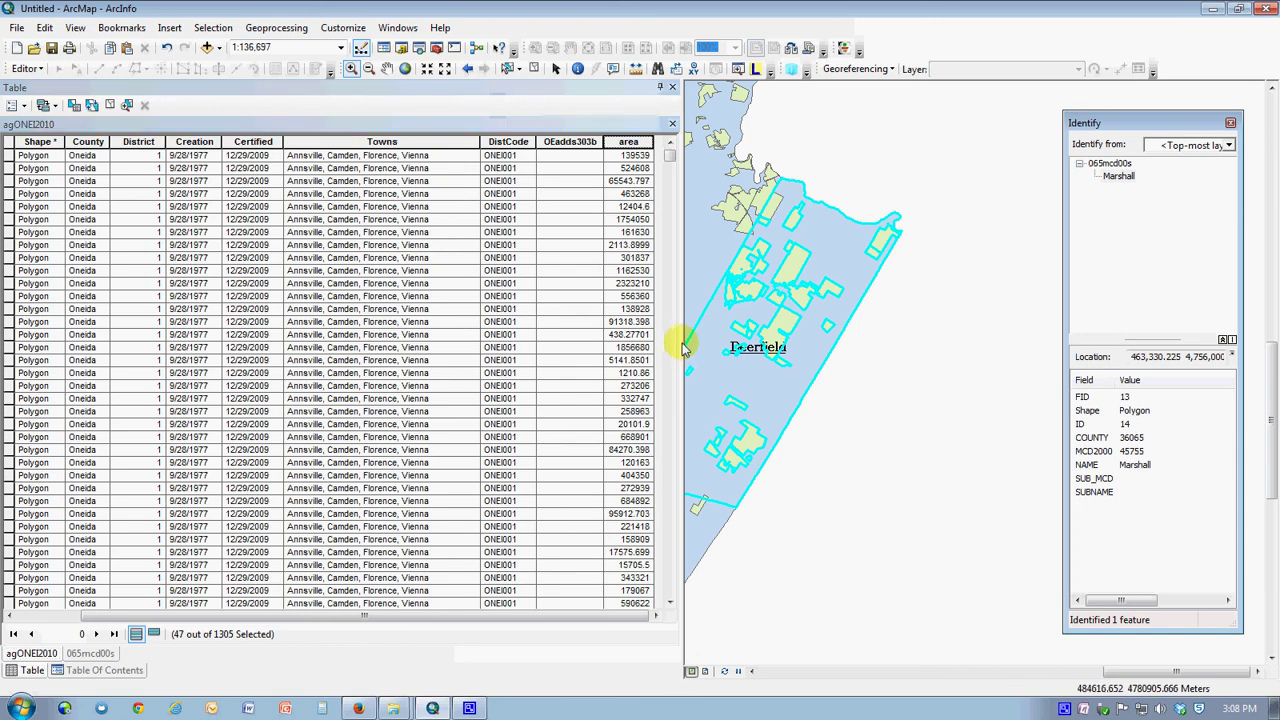
pyautogui.moveTo(686, 347); pyautogui.dragTo(274, 340)
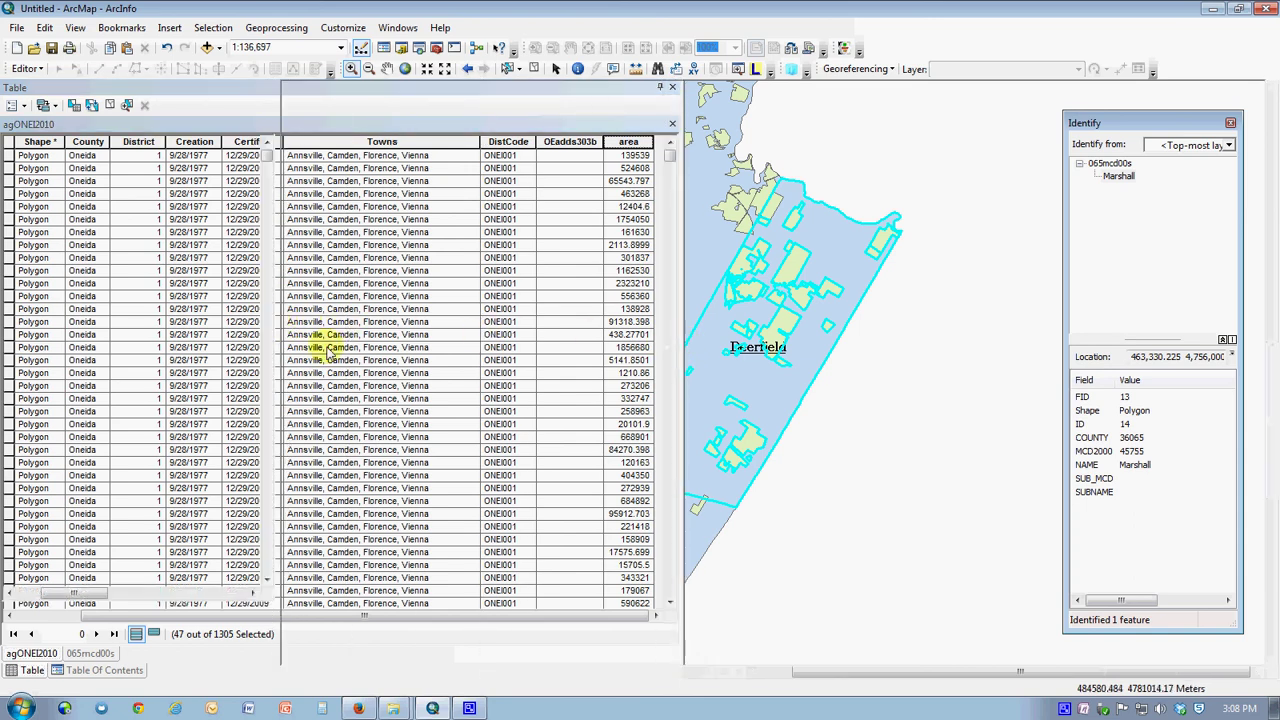